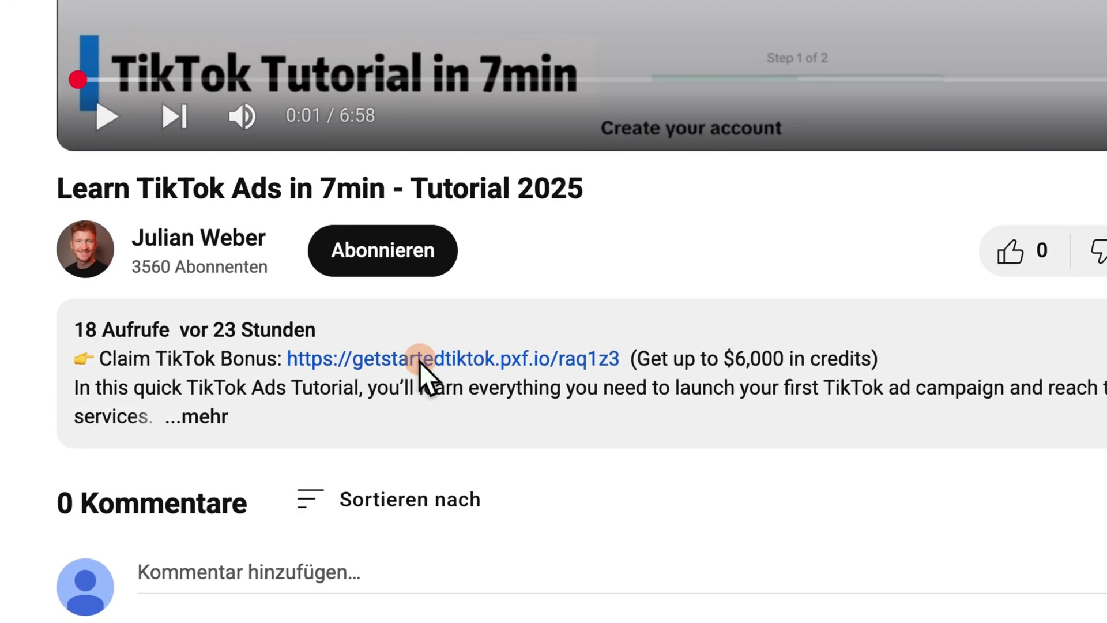
- Open the TikTok bonus link in the video description and show the details of the USD 6000 ad credit offer
left_click(432, 369)
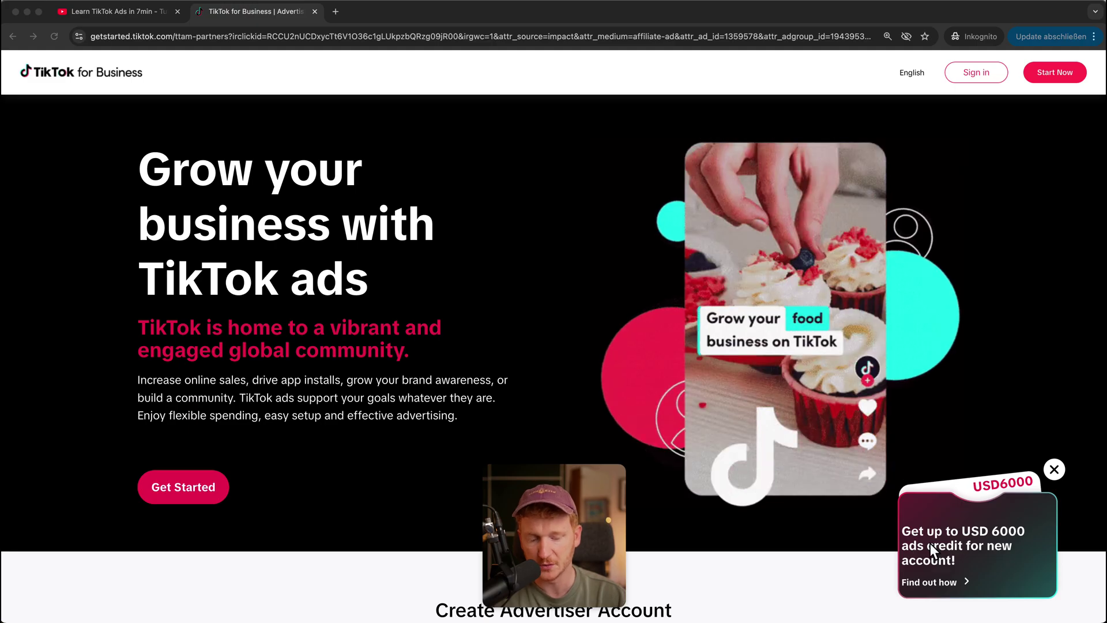
left_click(995, 545)
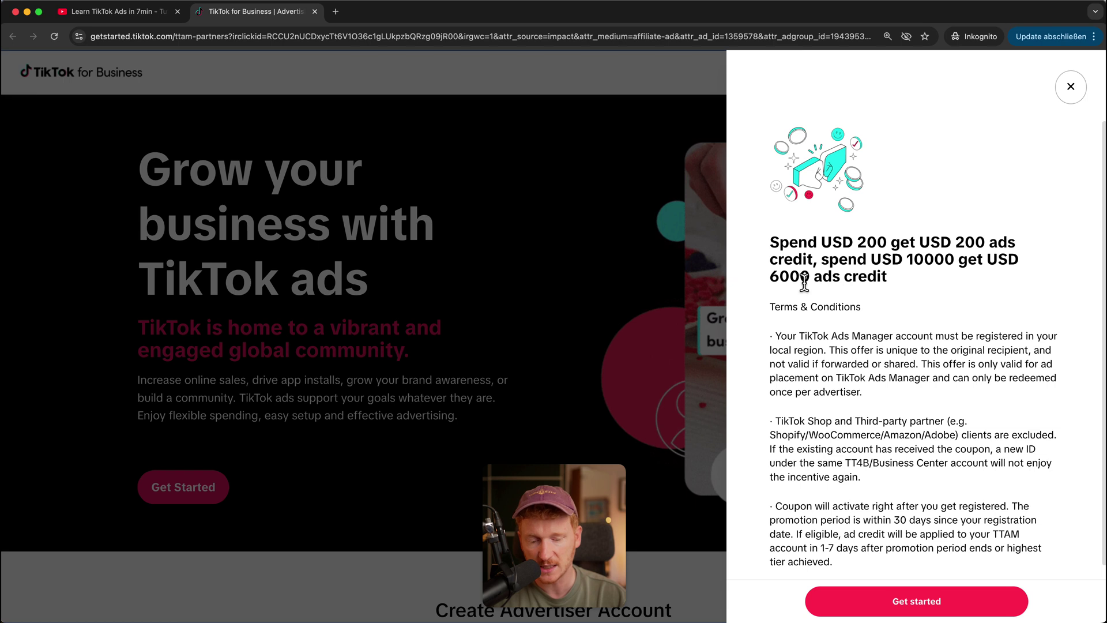
- Examine the ad credit offer's spending thresholds, promotion period and excluded partners, and check the bonus link in the video description
left_click_drag(905, 262, 954, 263)
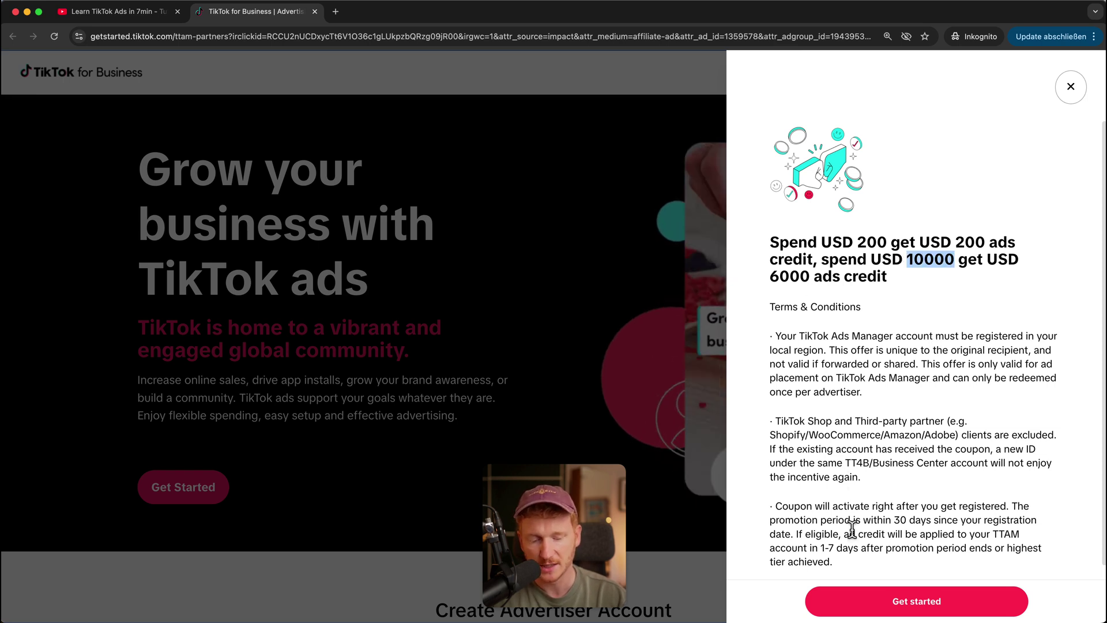
left_click_drag(863, 520, 935, 521)
left_click_drag(780, 277, 810, 277)
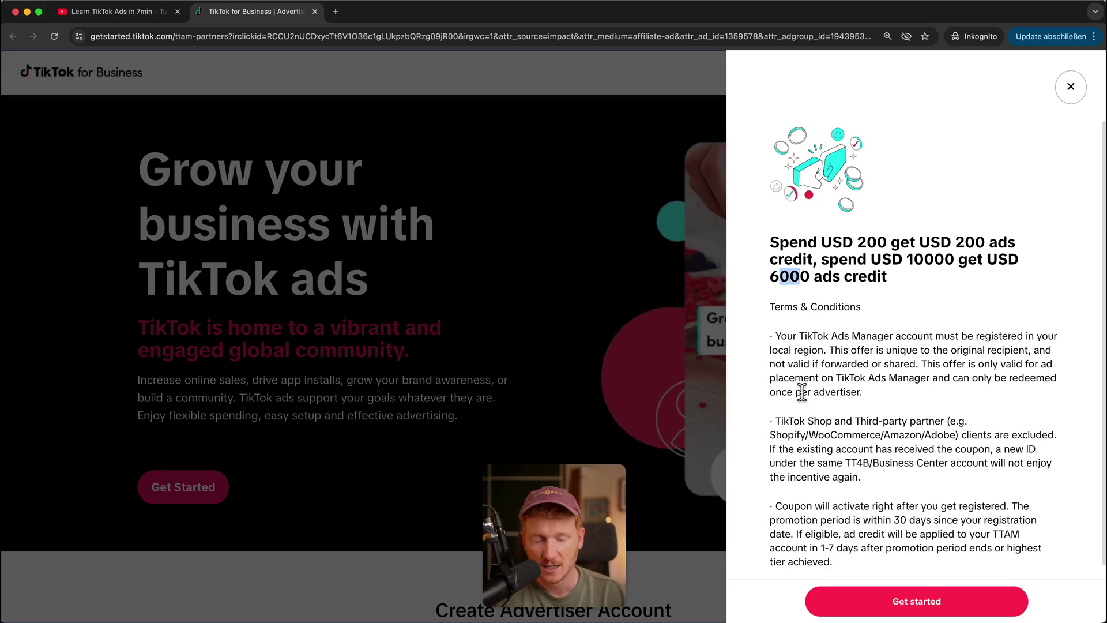
double_click(789, 436)
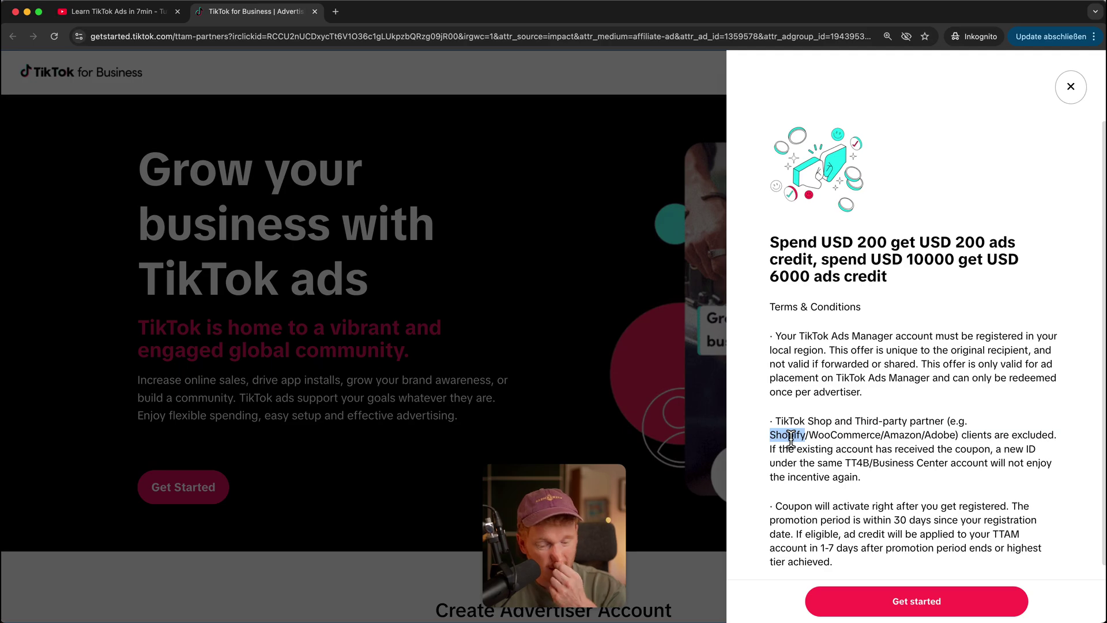
double_click(1032, 435)
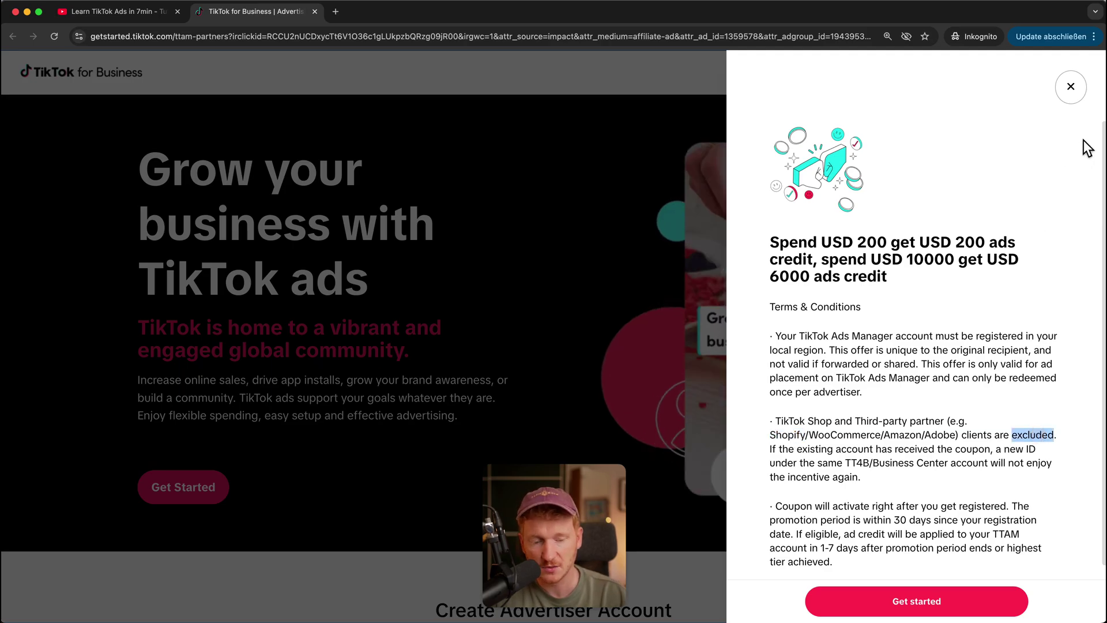
left_click(1071, 86)
left_click(151, 14)
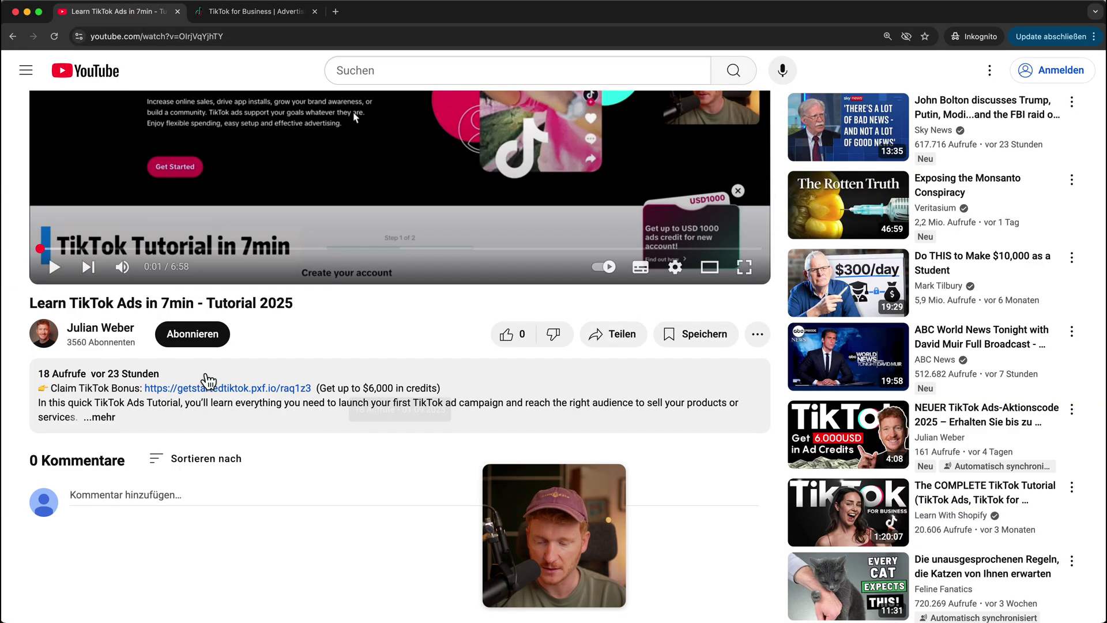
left_click(250, 20)
- In the Create Advertiser Account form, accept the TikTok Commercial Terms of Service and opt out of the email subscription
scroll(528, 513, "down", 3)
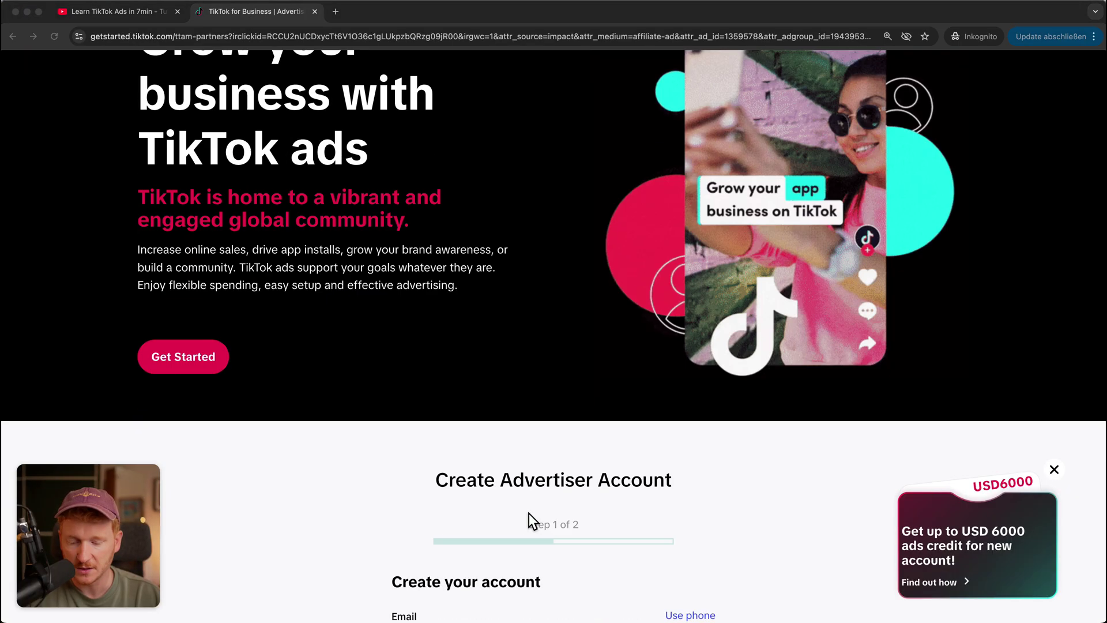
scroll(528, 513, "down", 4)
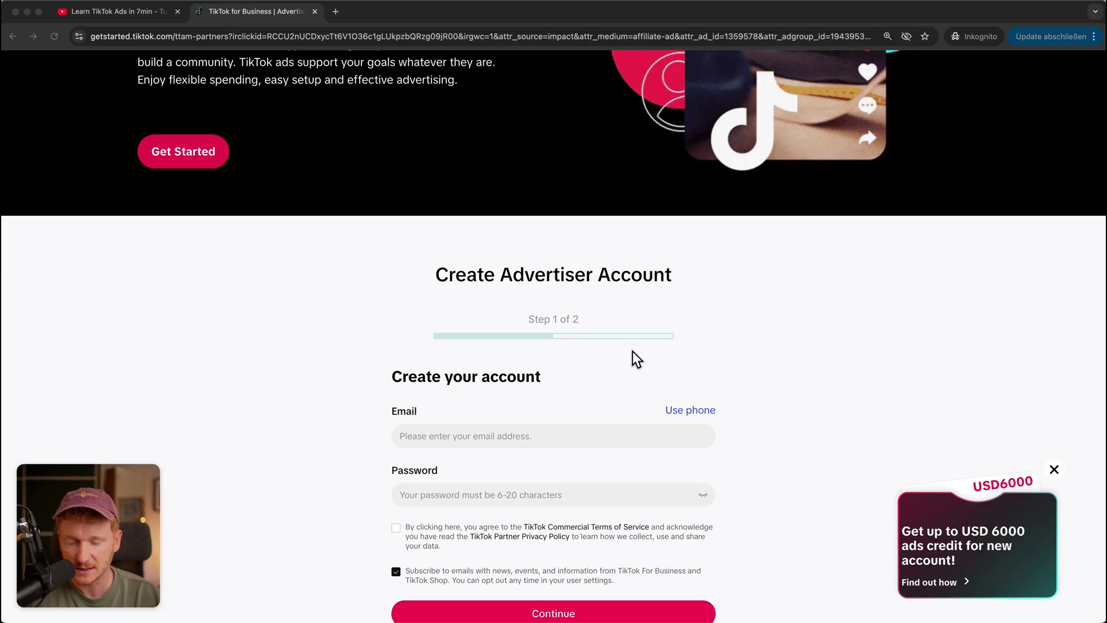
scroll(365, 296, "down", 2)
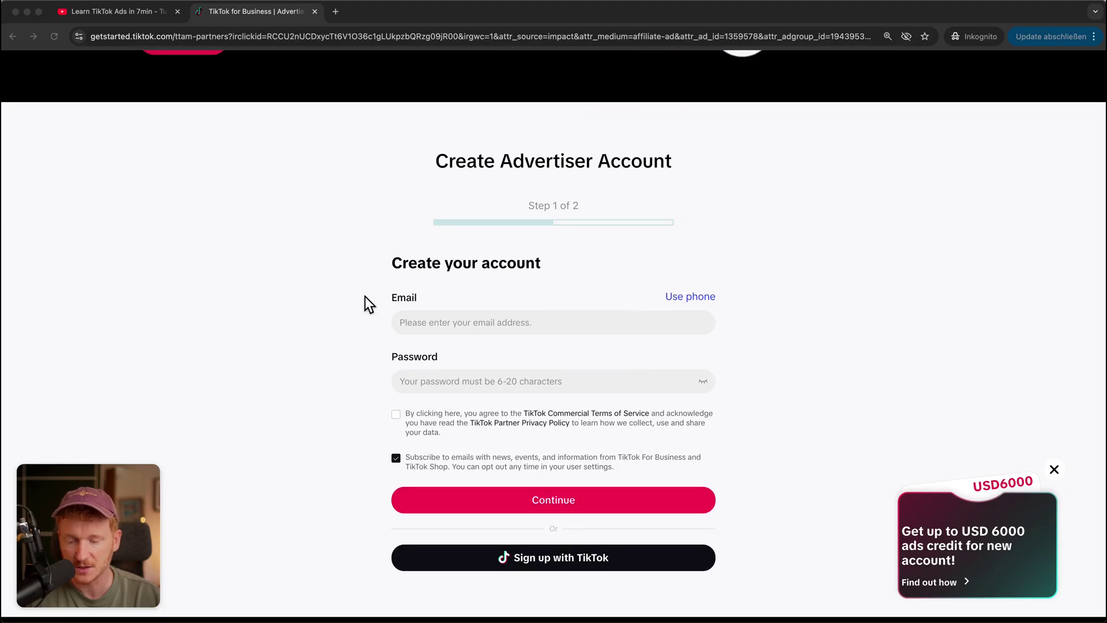
left_click(398, 413)
left_click(396, 457)
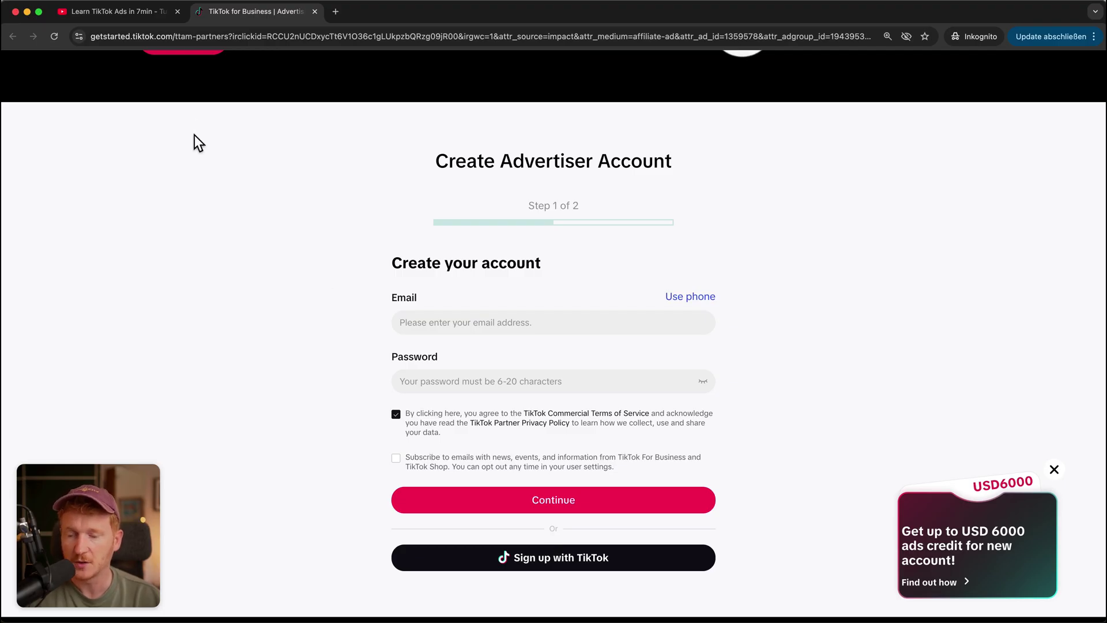
left_click(140, 13)
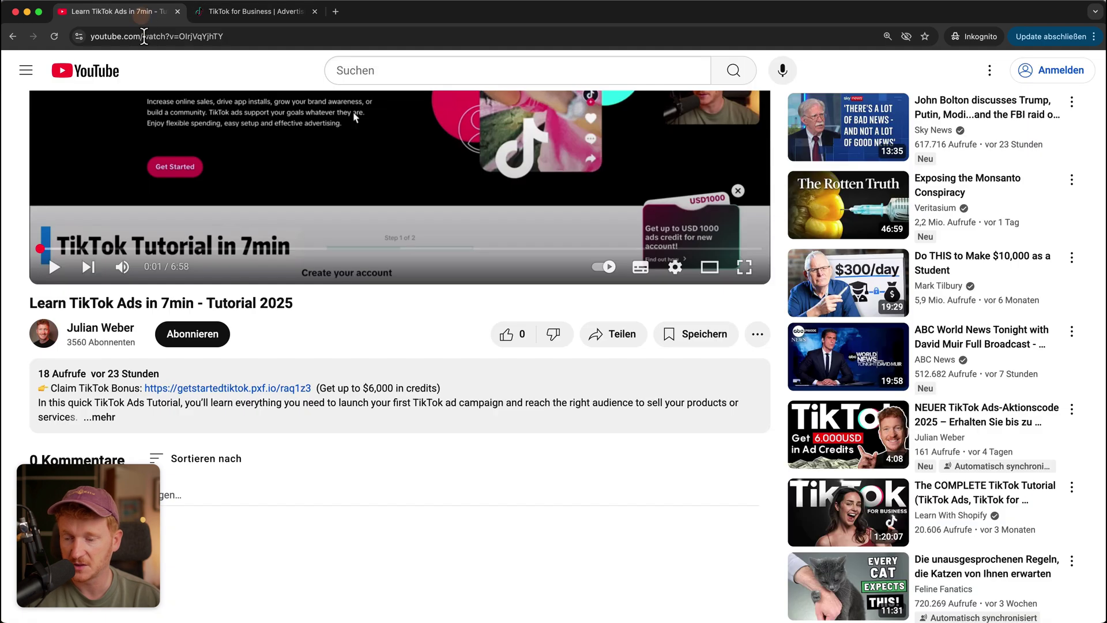
left_click(272, 16)
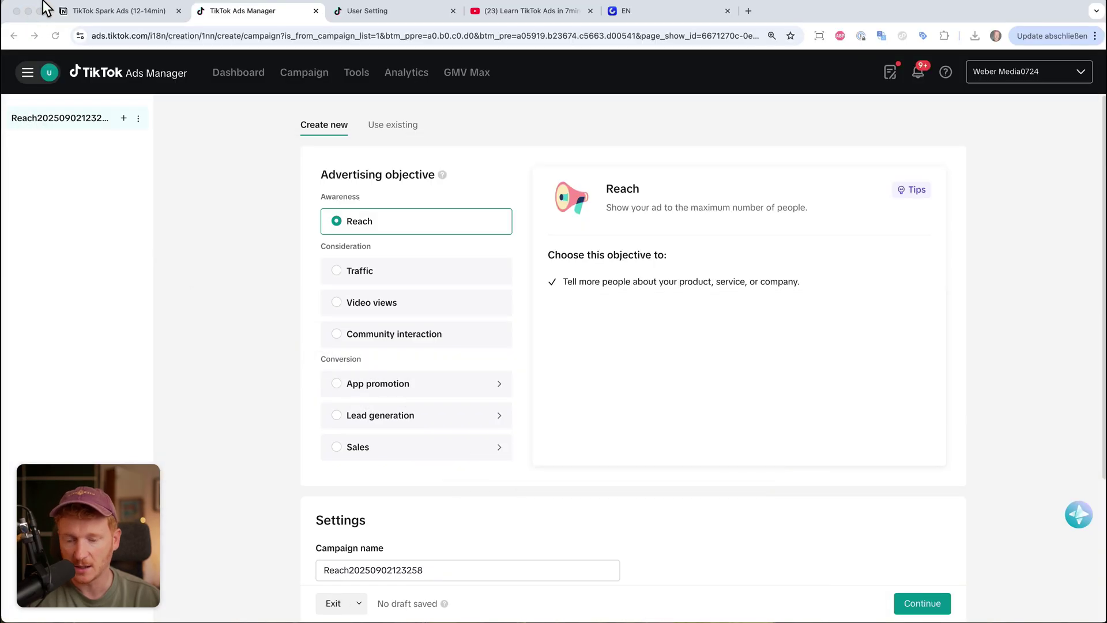
left_click(42, 3)
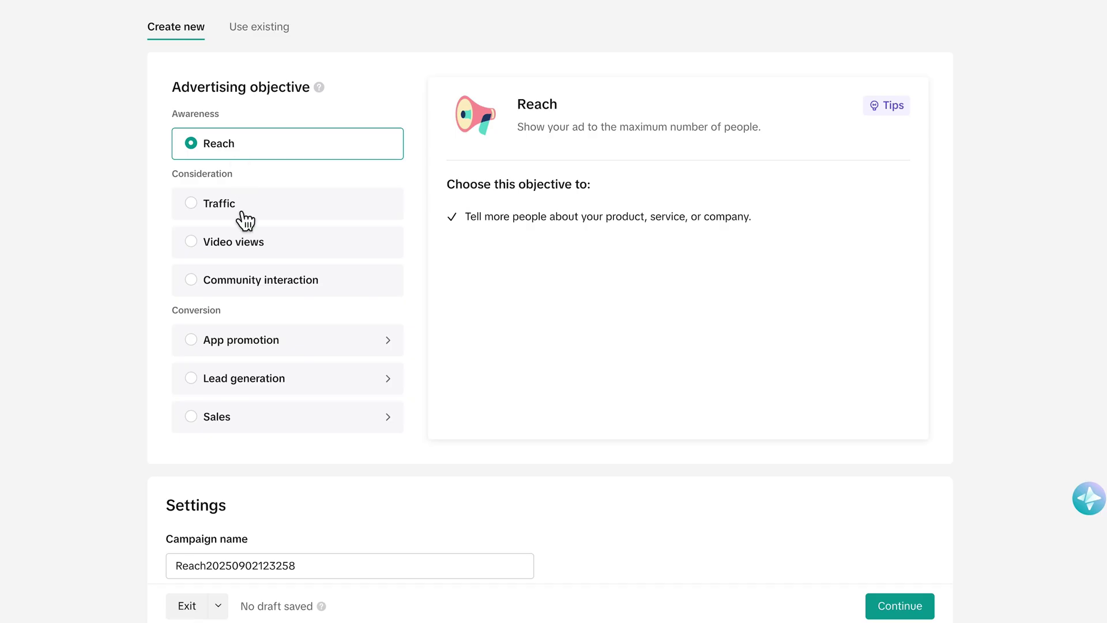
- Choose the Sales objective for the new campaign, with Website as the sales destination and Manual campaign as the type
left_click(260, 209)
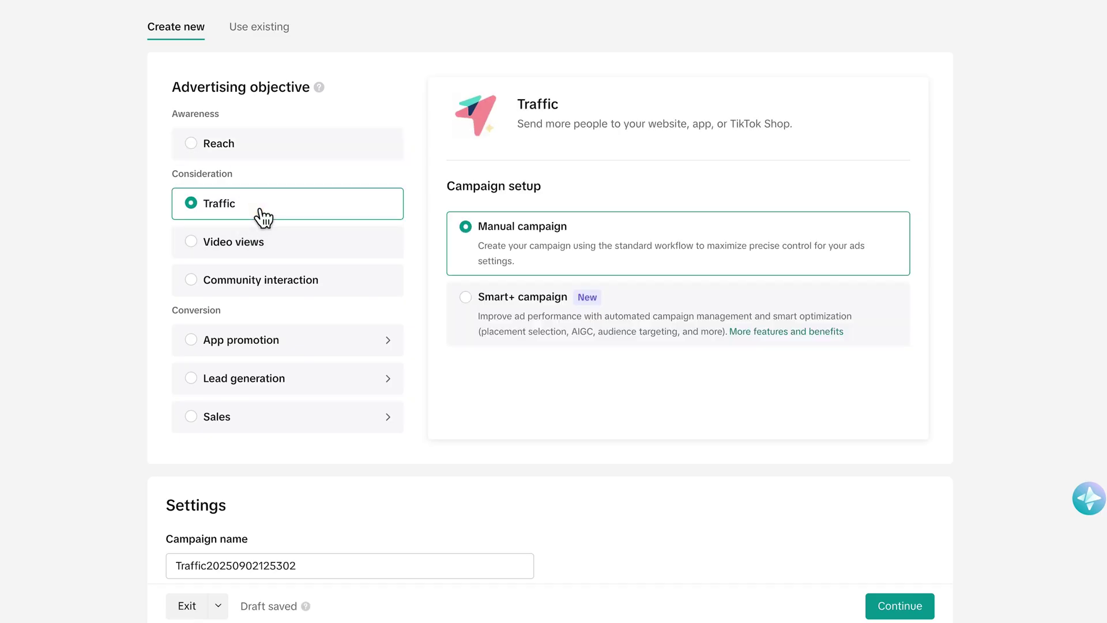
left_click(278, 432)
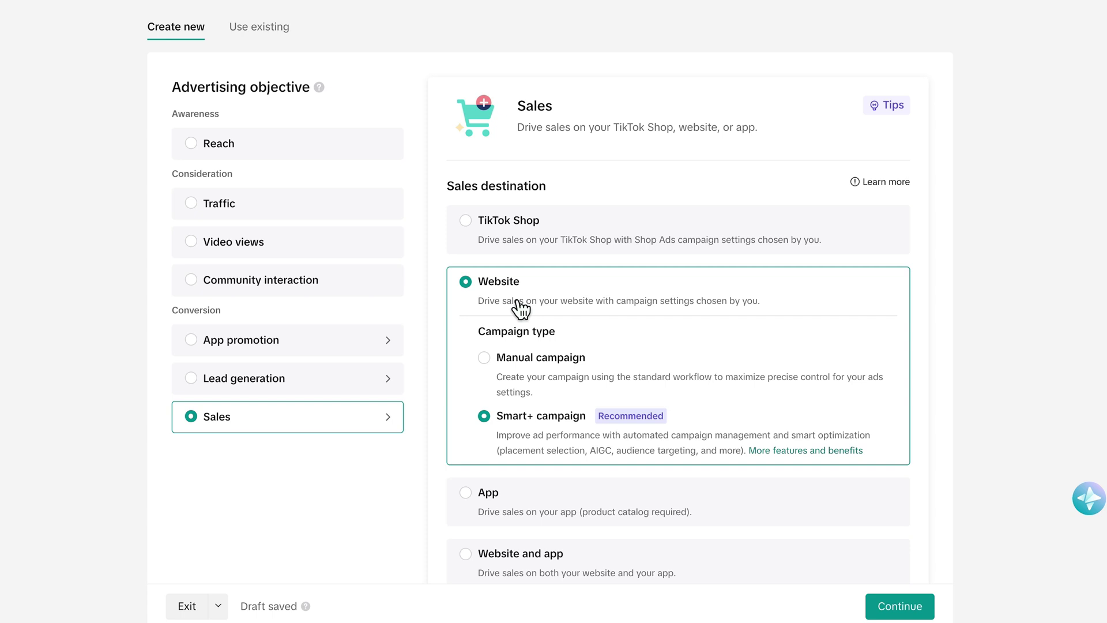
left_click(485, 358)
scroll(529, 375, "down", 6)
scroll(538, 136, "up", 3)
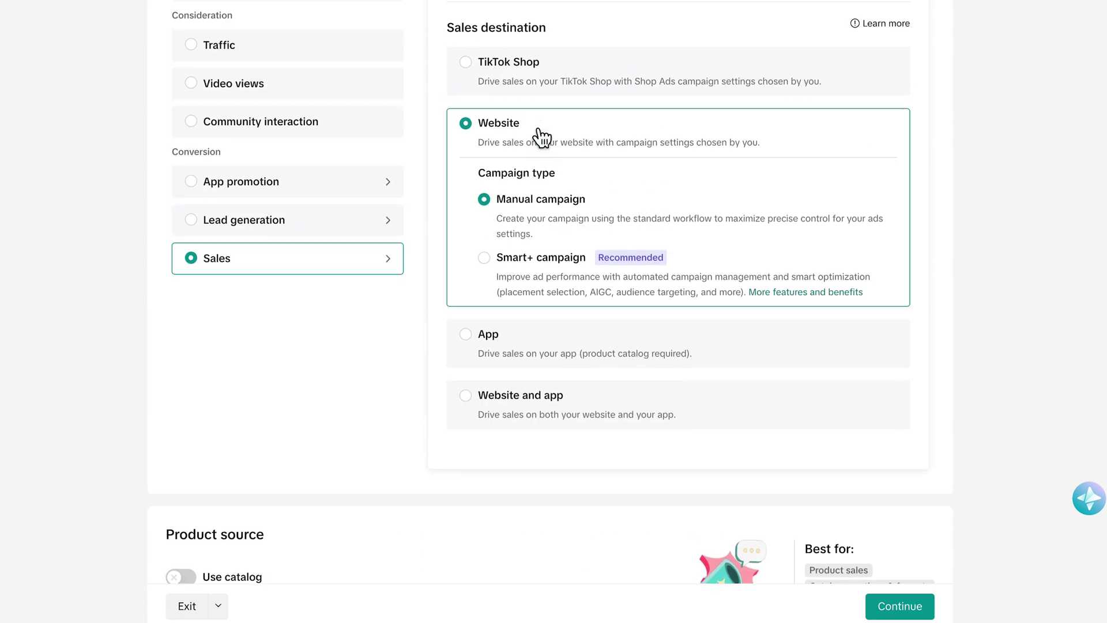
scroll(538, 147, "up", 1)
scroll(600, 205, "up", 2)
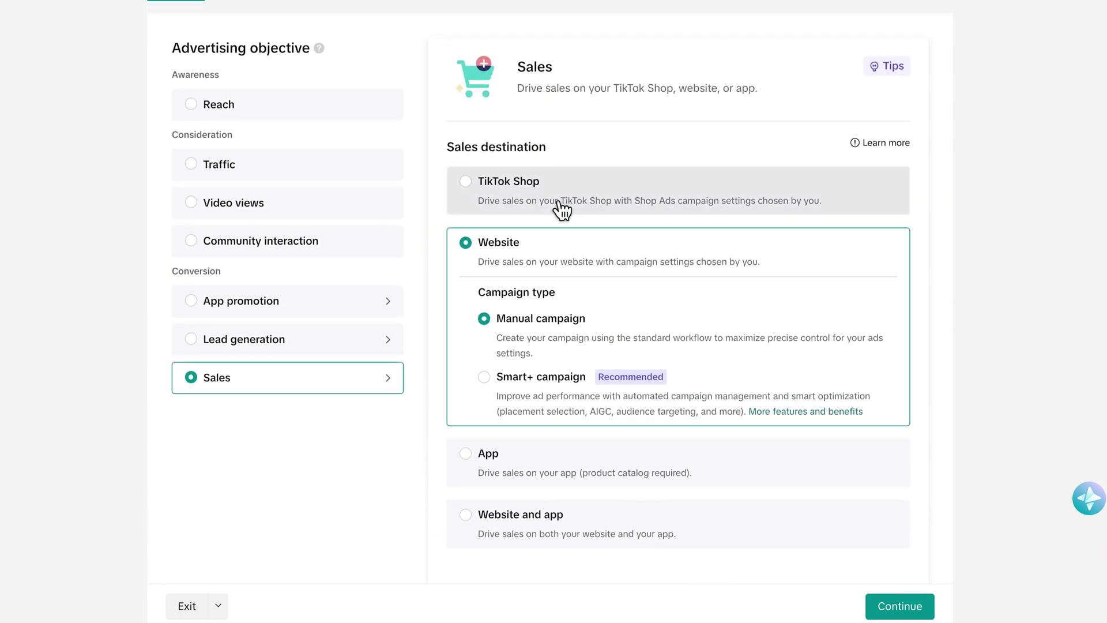
scroll(542, 230, "up", 1)
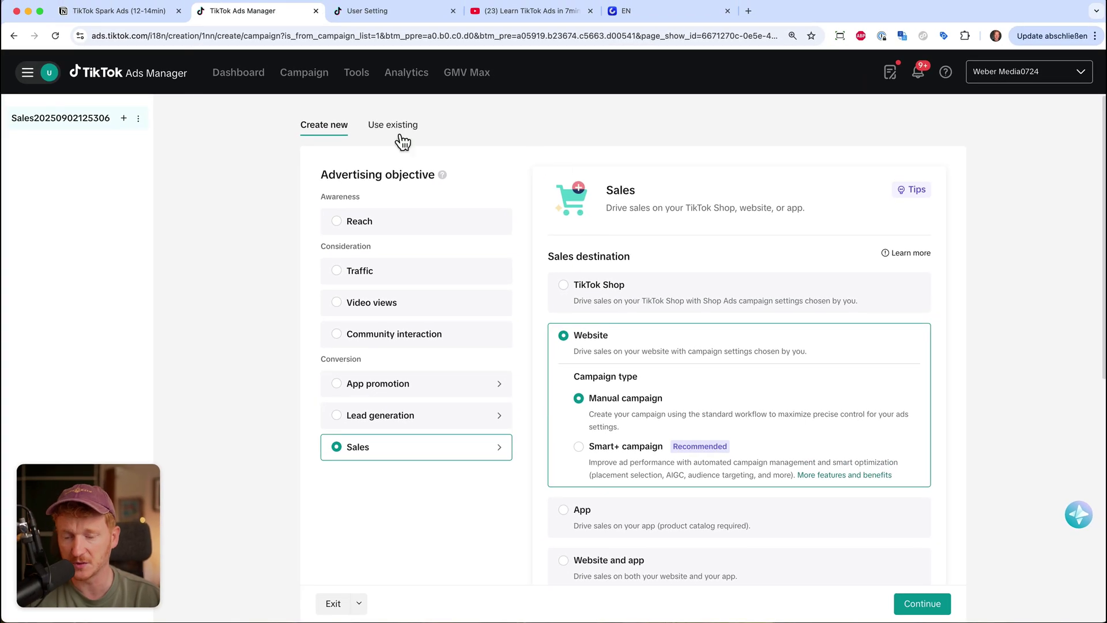
mouse_move(360, 77)
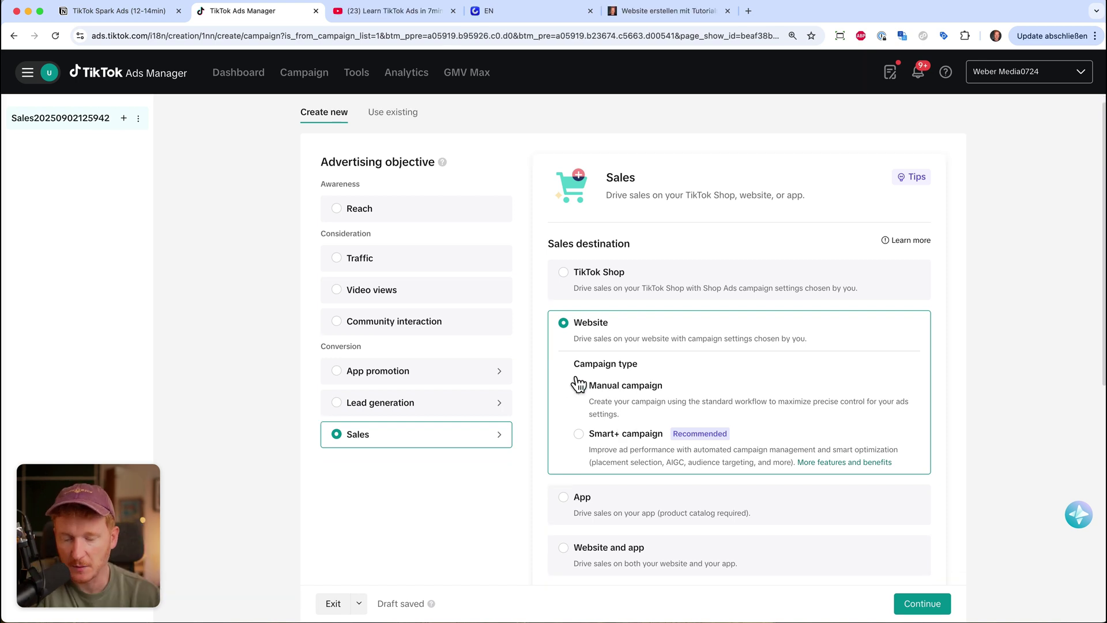
left_click(578, 385)
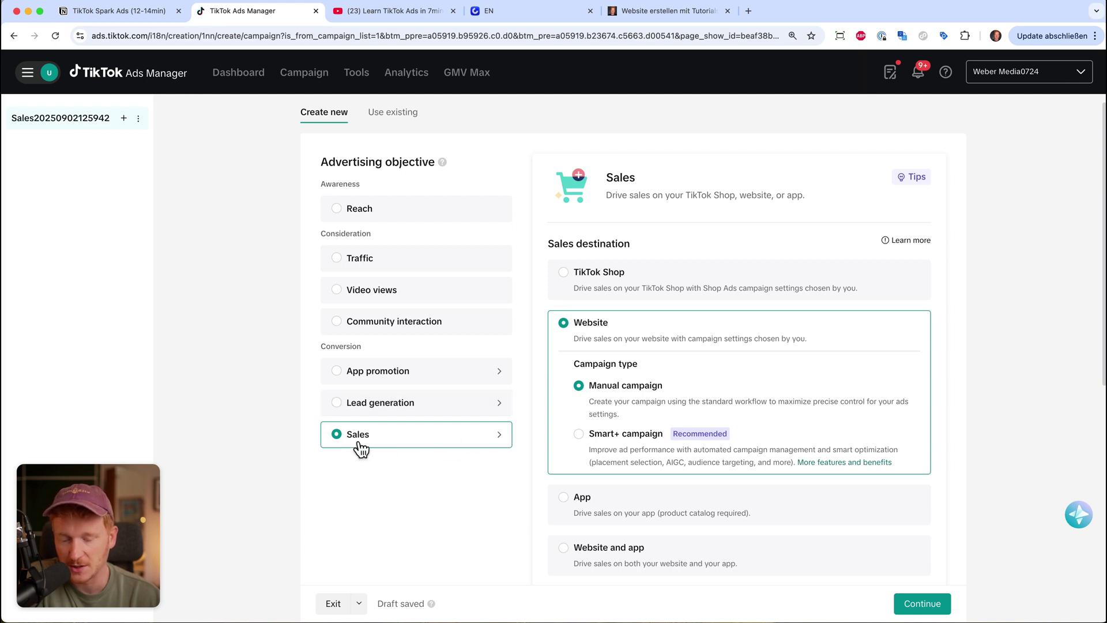
- Name the campaign Sales Watches and continue to the ad group setup
scroll(673, 405, "down", 10)
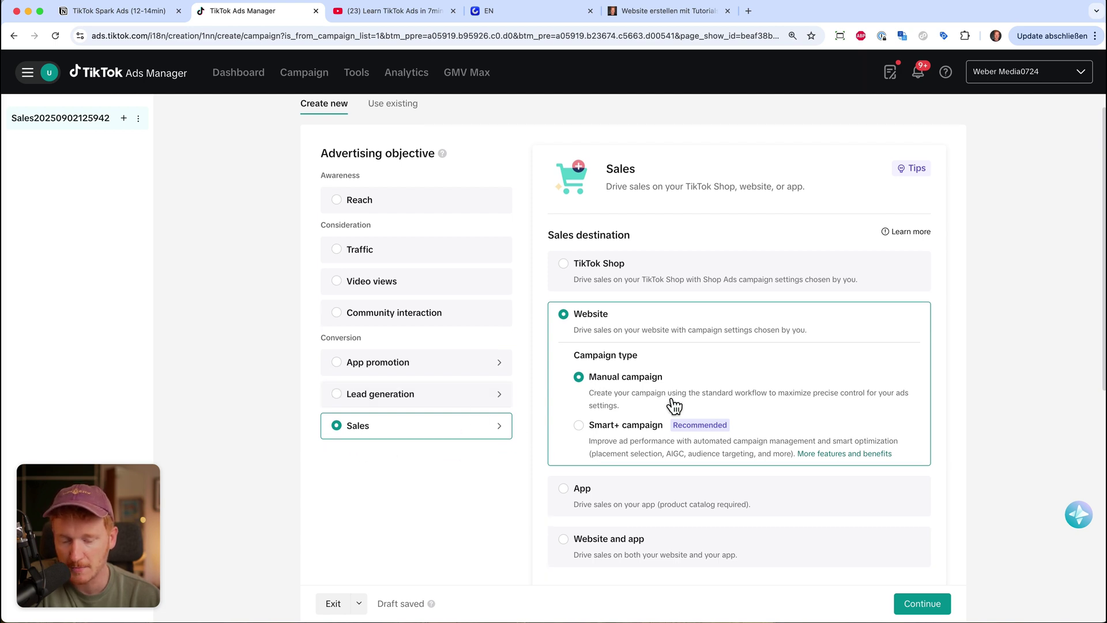
left_click_drag(345, 405, 549, 404)
key("BackSpace")
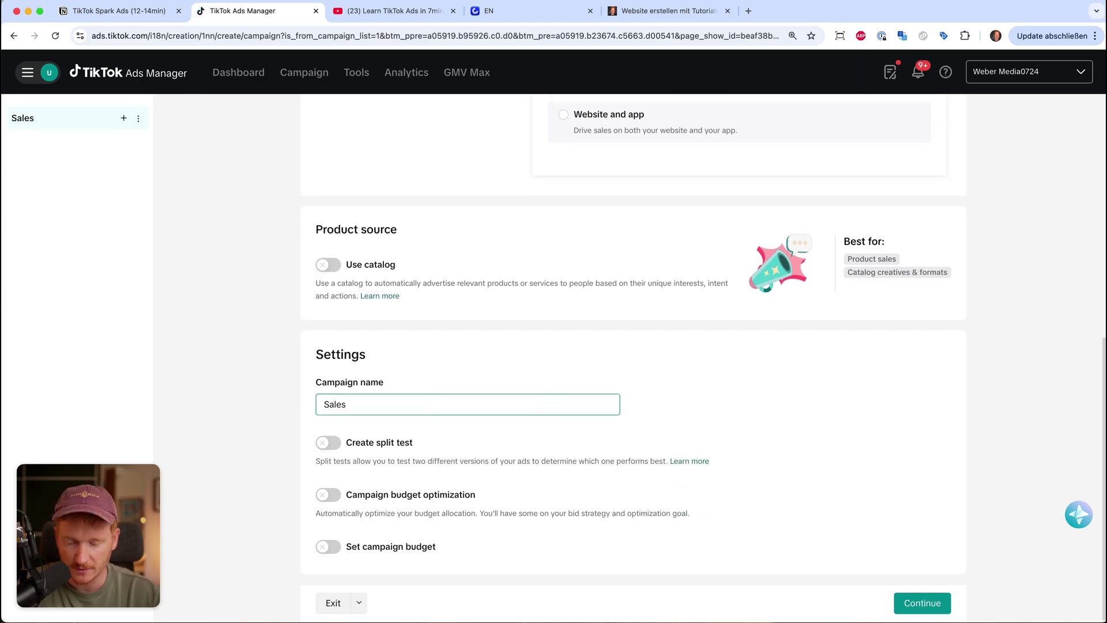
type("Watches")
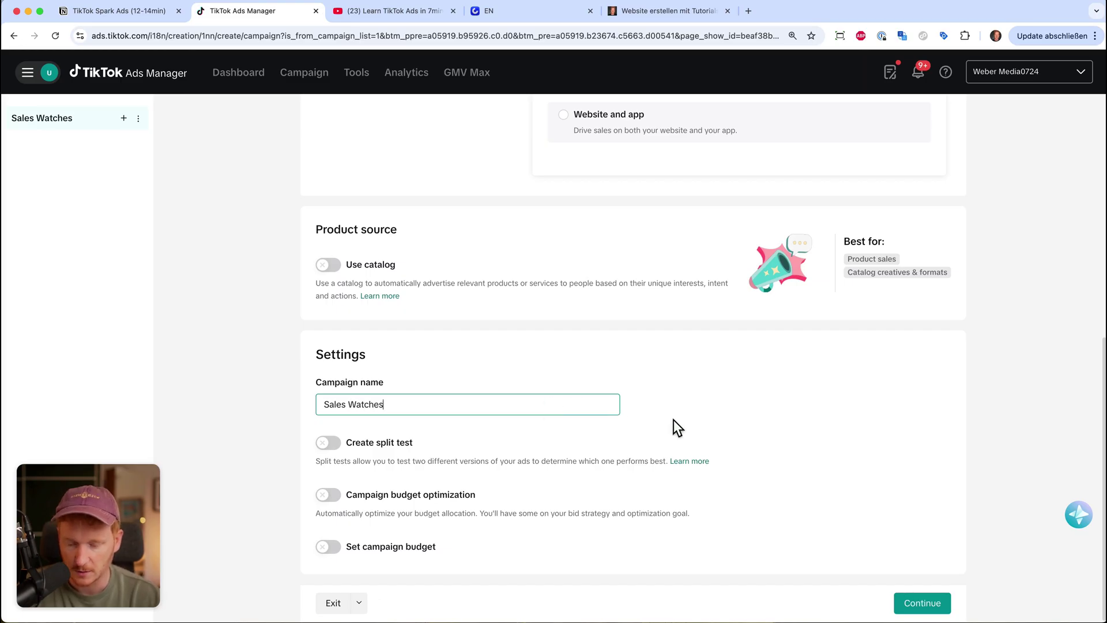
left_click(668, 413)
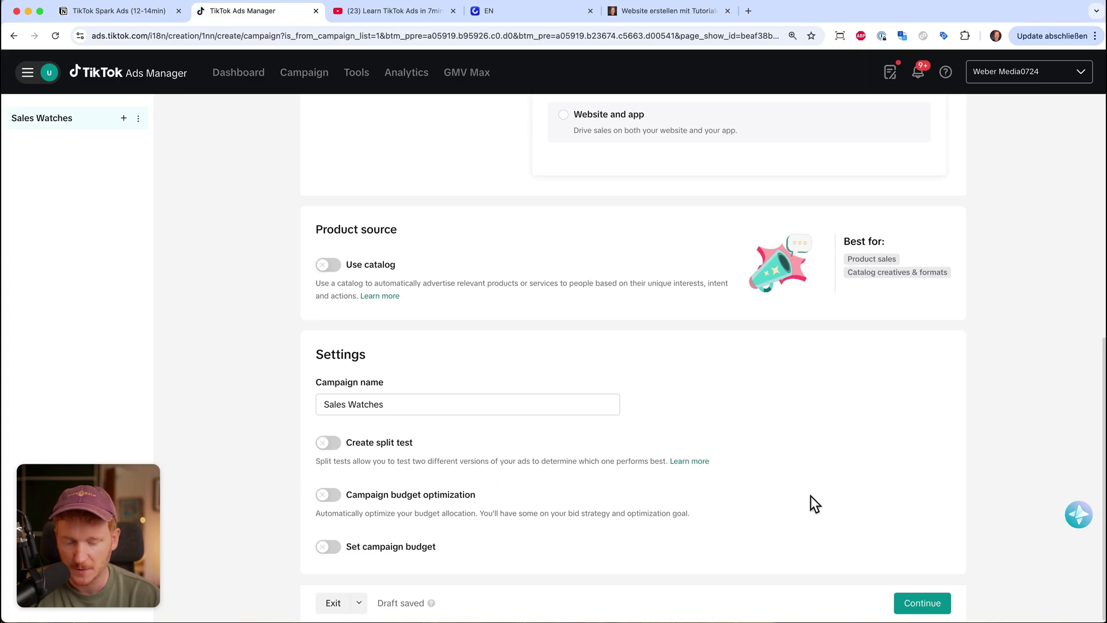
left_click(926, 609)
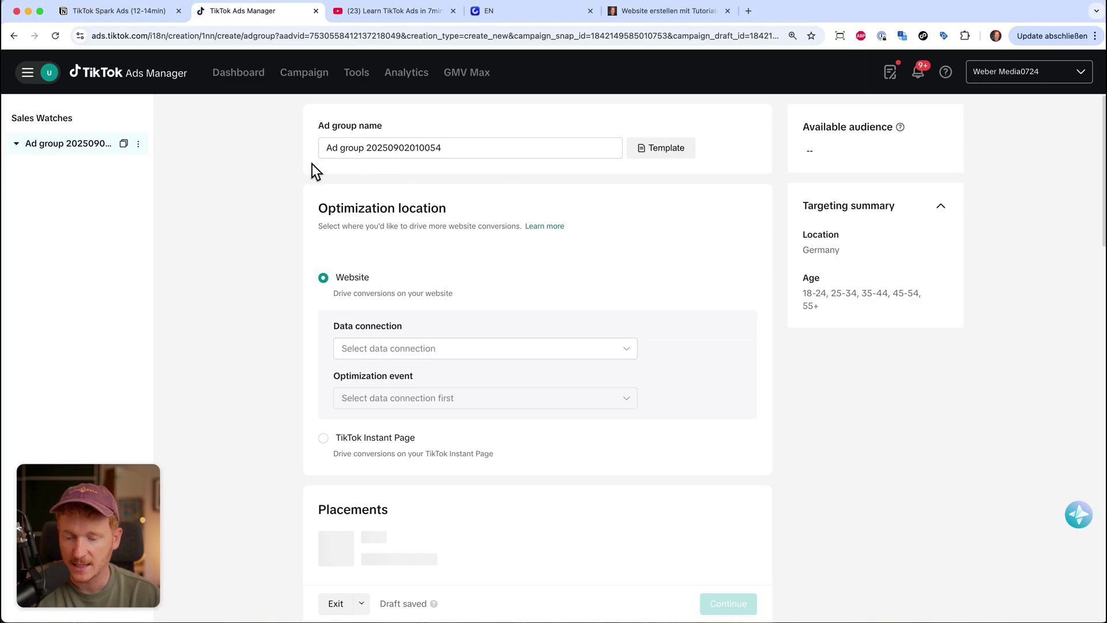
- Shorten the ad group name to "Ad group" by removing its numeric suffix
left_click(368, 148)
left_click_drag(363, 150, 736, 156)
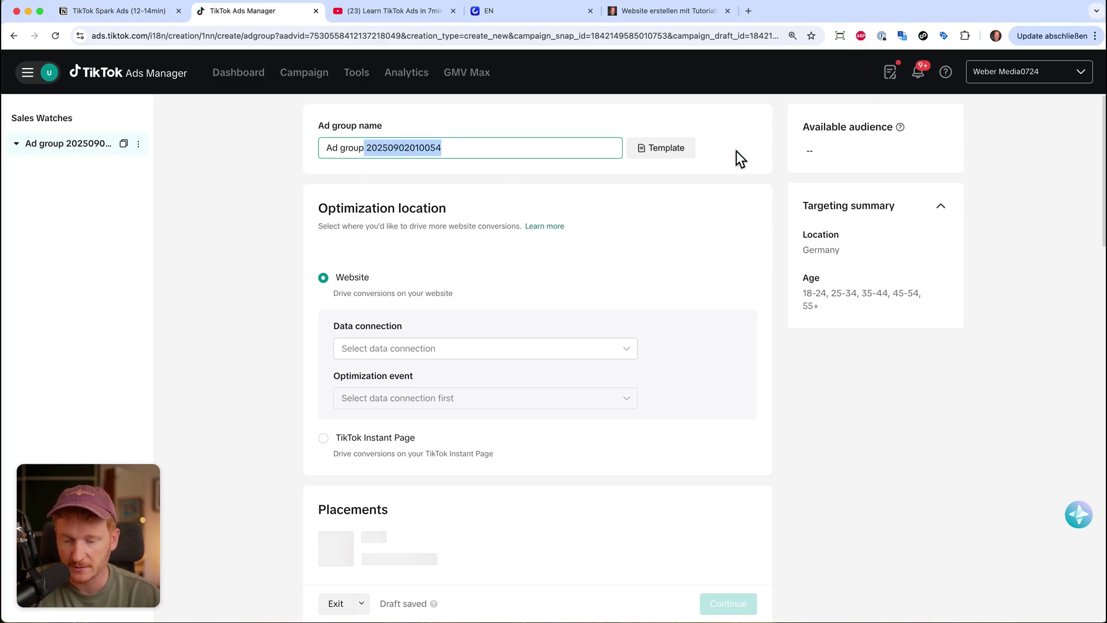
key("BackSpace")
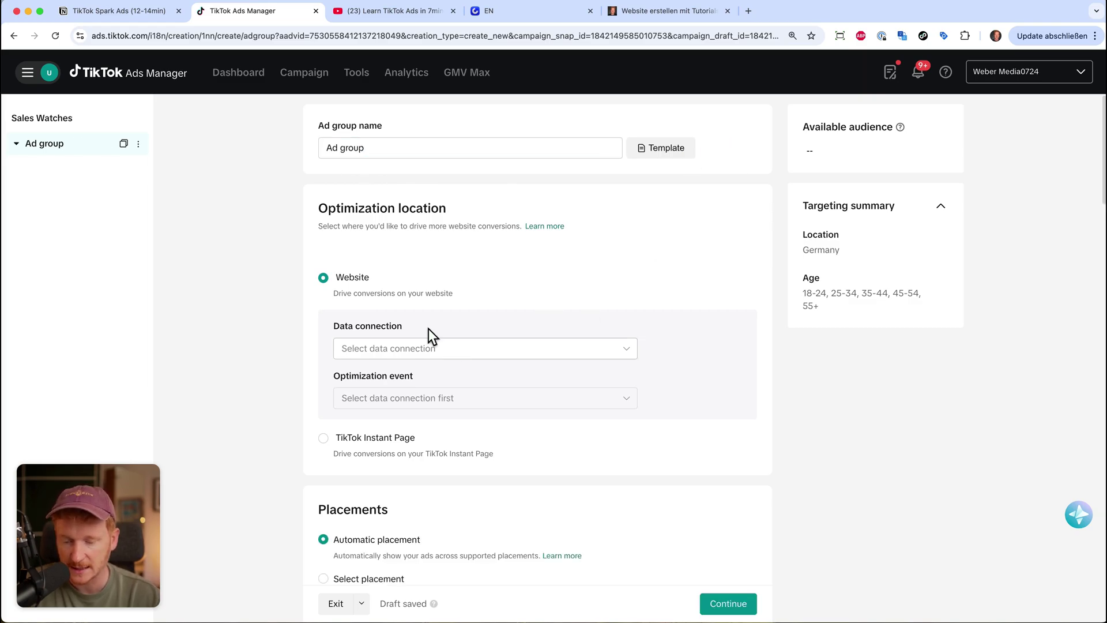
- Set the website optimization to the DE Course data connection and the Click button optimization event
left_click(388, 349)
mouse_move(358, 75)
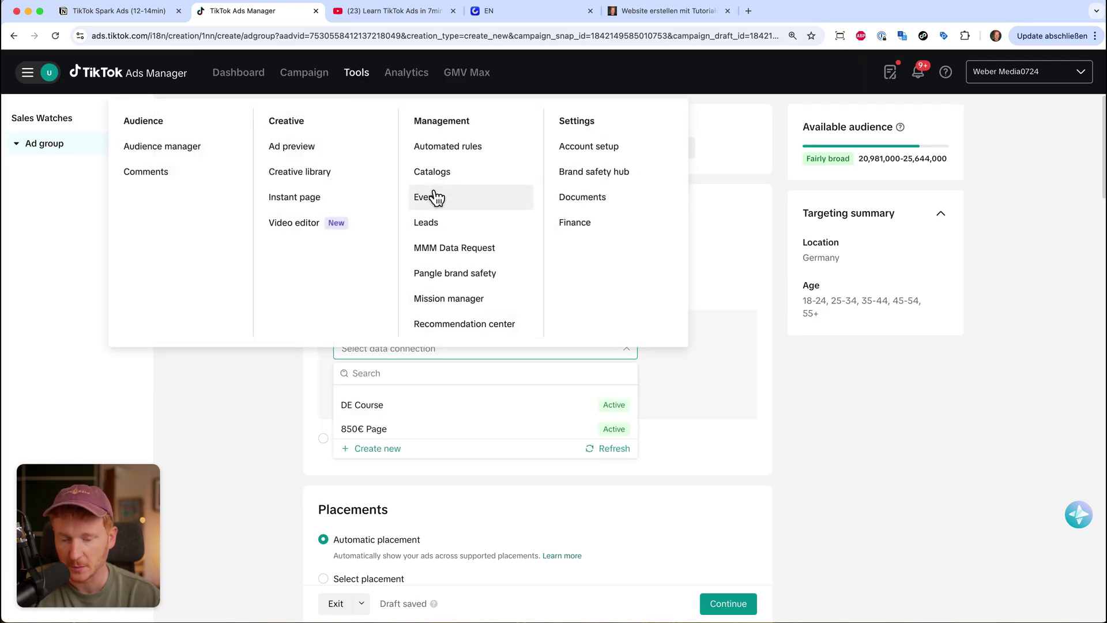
left_click(700, 271)
left_click(411, 353)
left_click(394, 406)
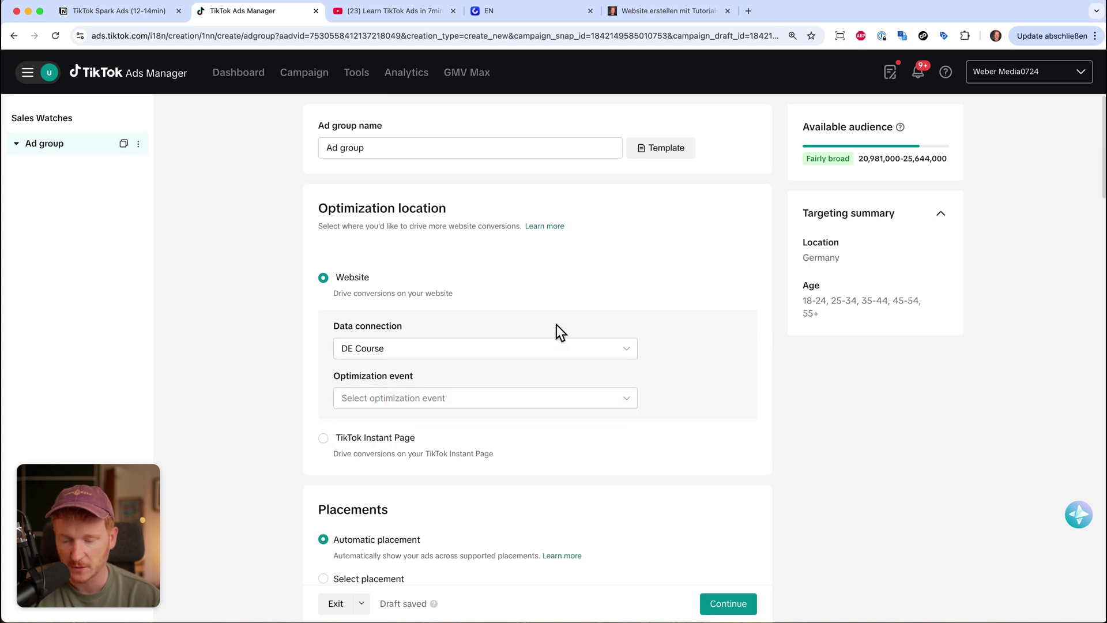
left_click(486, 398)
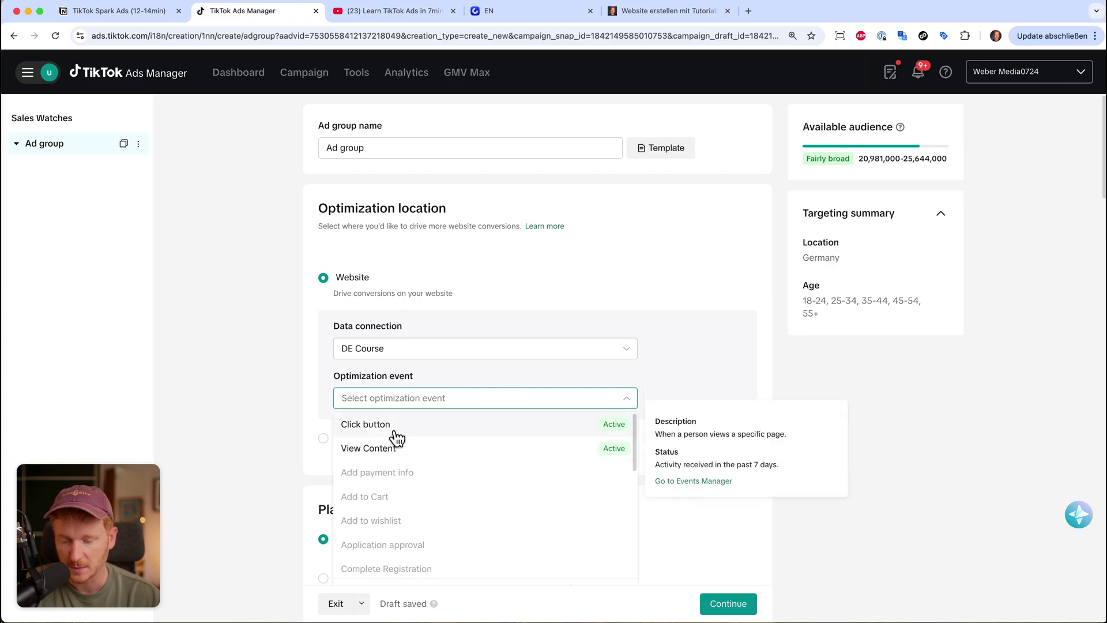
left_click(397, 427)
- Look at the free course landing page at ads-course.onepage.me, and return to the ad group's optimization settings
scroll(700, 364, "down", 1)
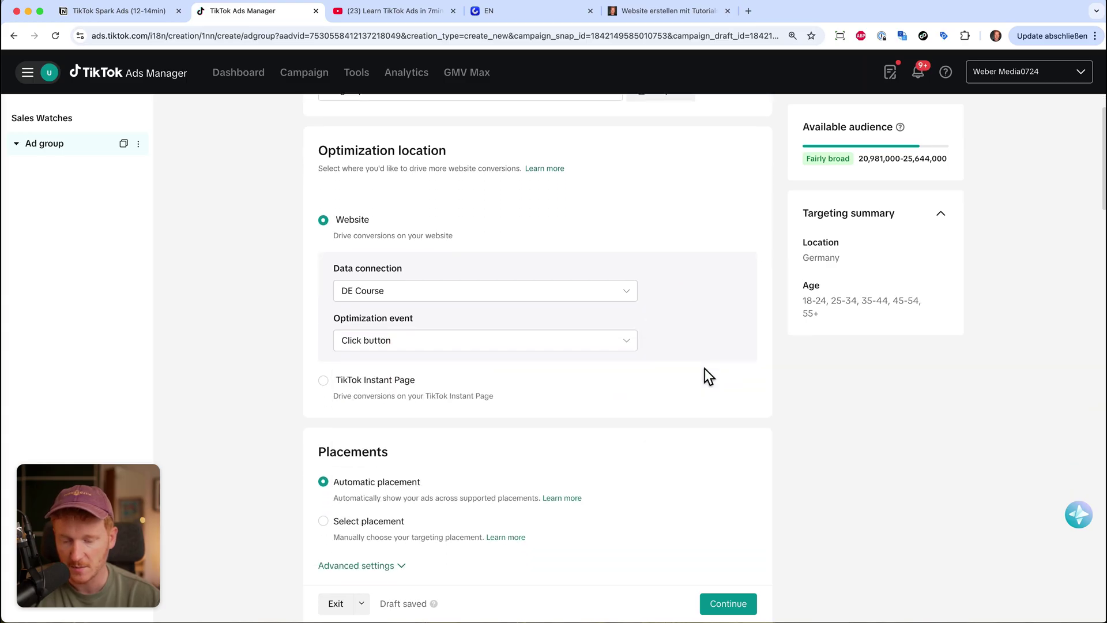
scroll(704, 369, "down", 1)
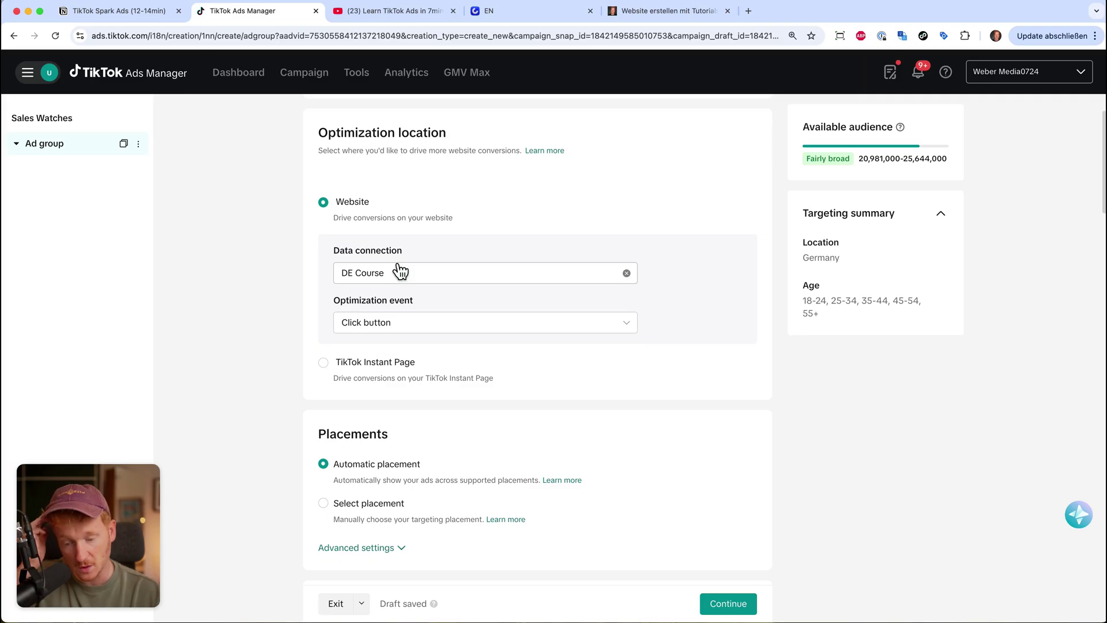
left_click(521, 17)
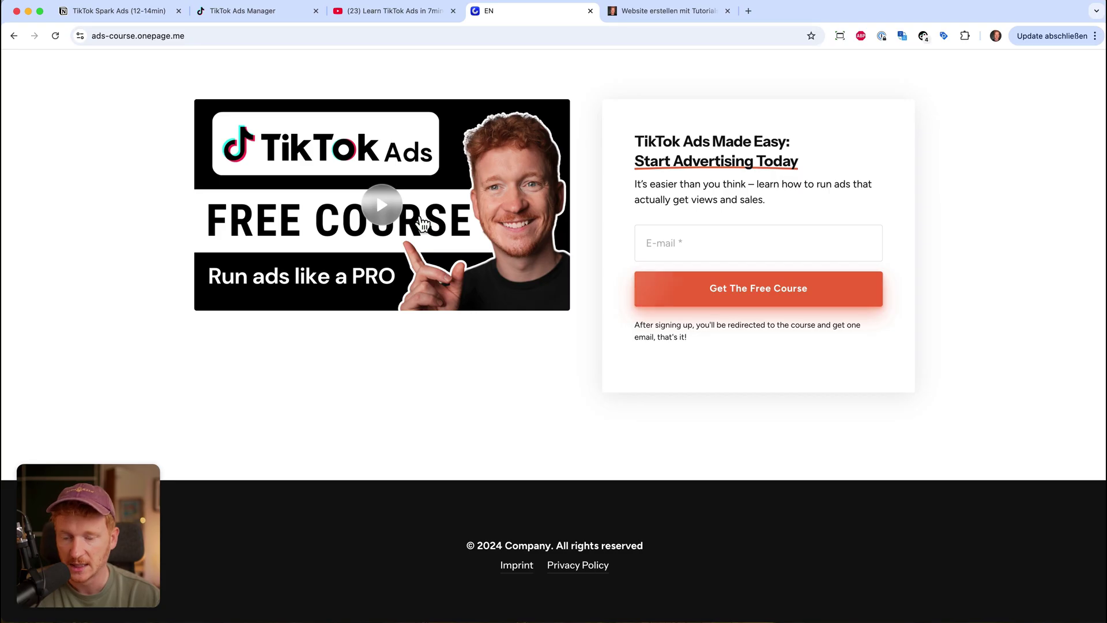
left_click(244, 13)
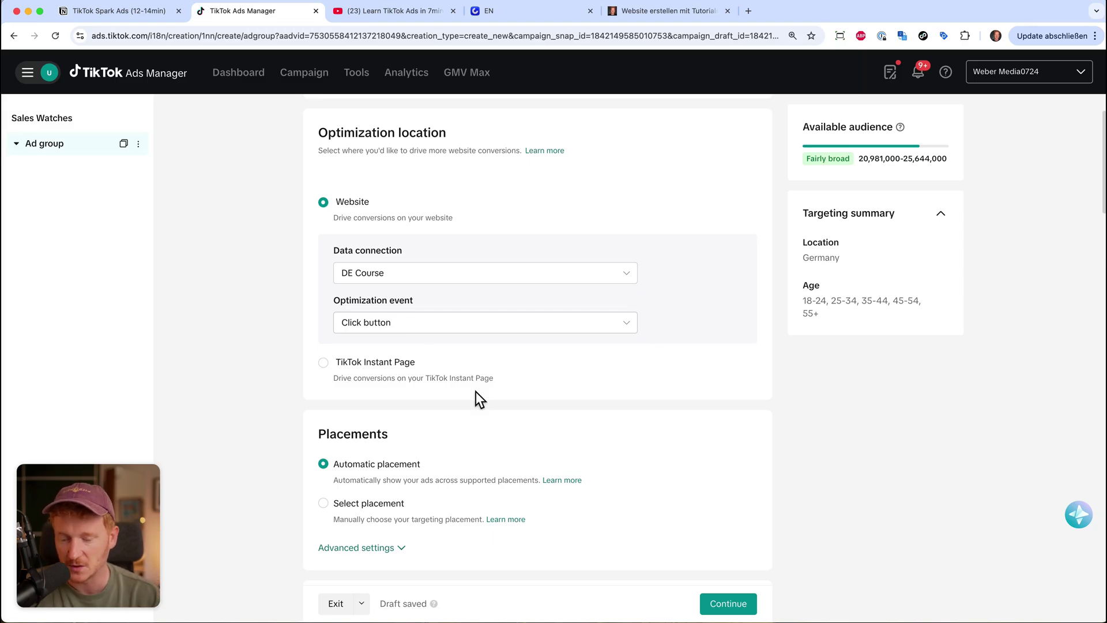
- Switch the ad group to manually selected placements and exclude Global App Bundle and Pangle, keeping only TikTok
scroll(475, 392, "down", 5)
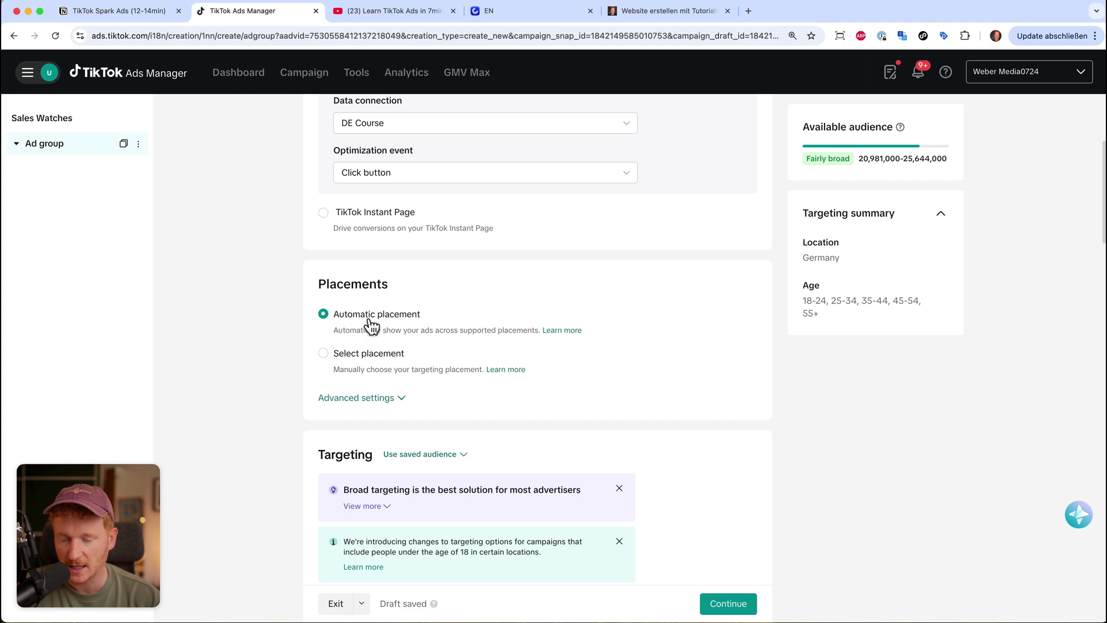
left_click(327, 353)
scroll(421, 398, "down", 4)
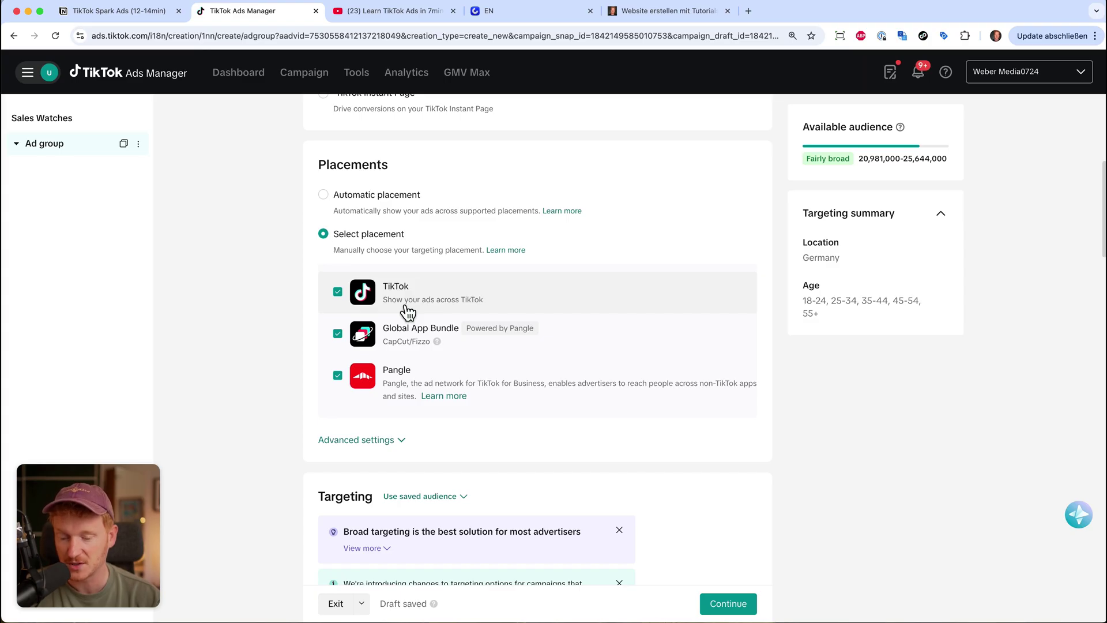
left_click(338, 334)
left_click(338, 376)
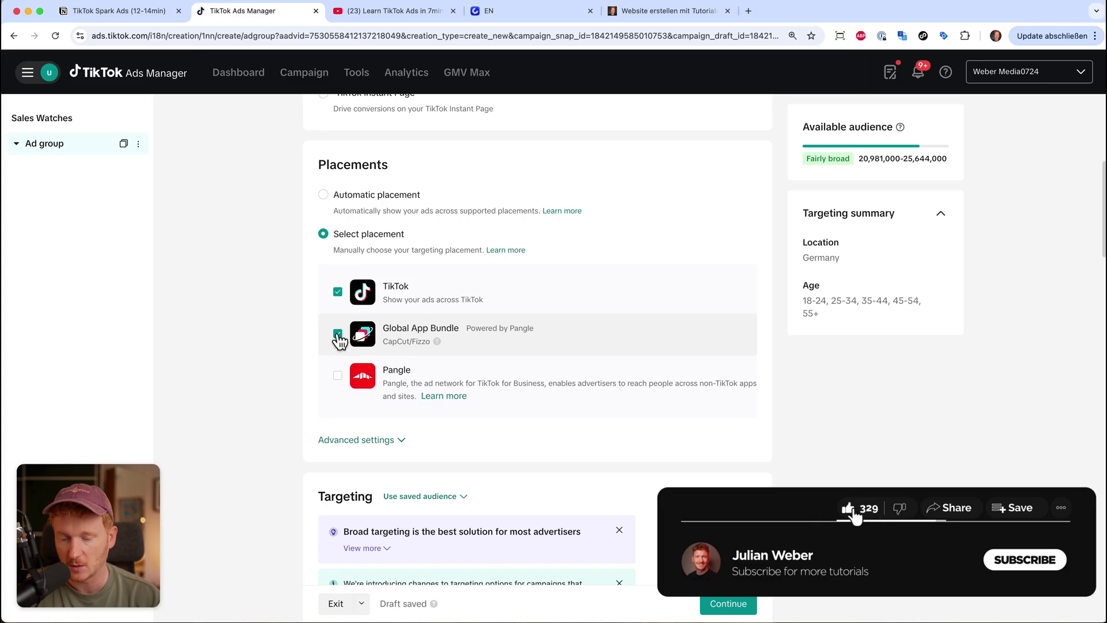
- Review the ad group's targeting options for demographics, audience, interests and device, and read the full broad targeting recommendation
scroll(526, 421, "down", 5)
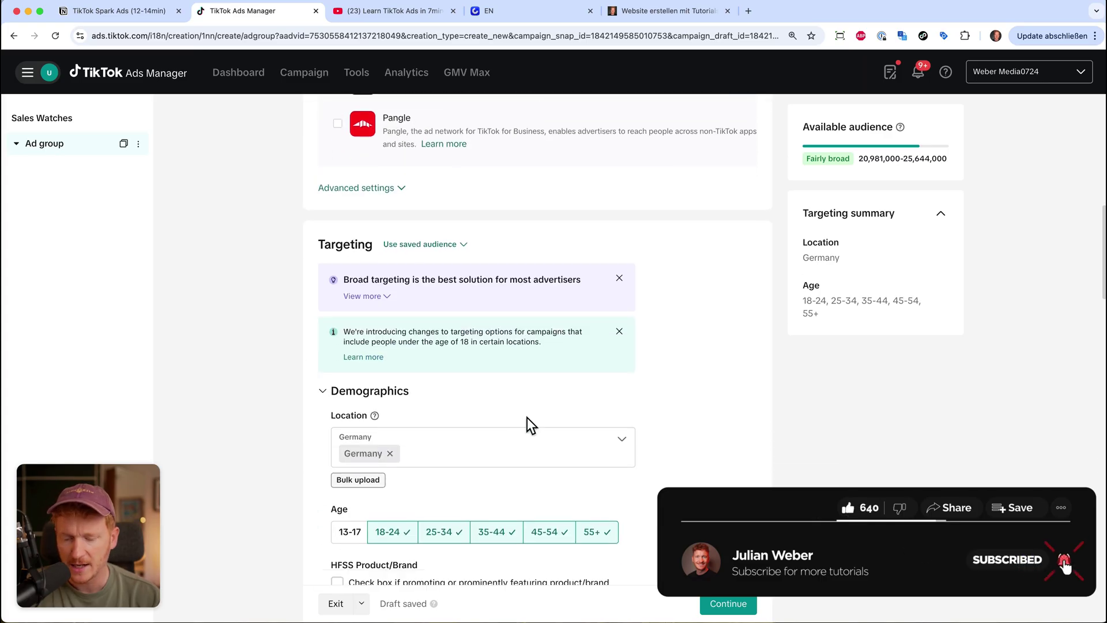
scroll(526, 386, "down", 2)
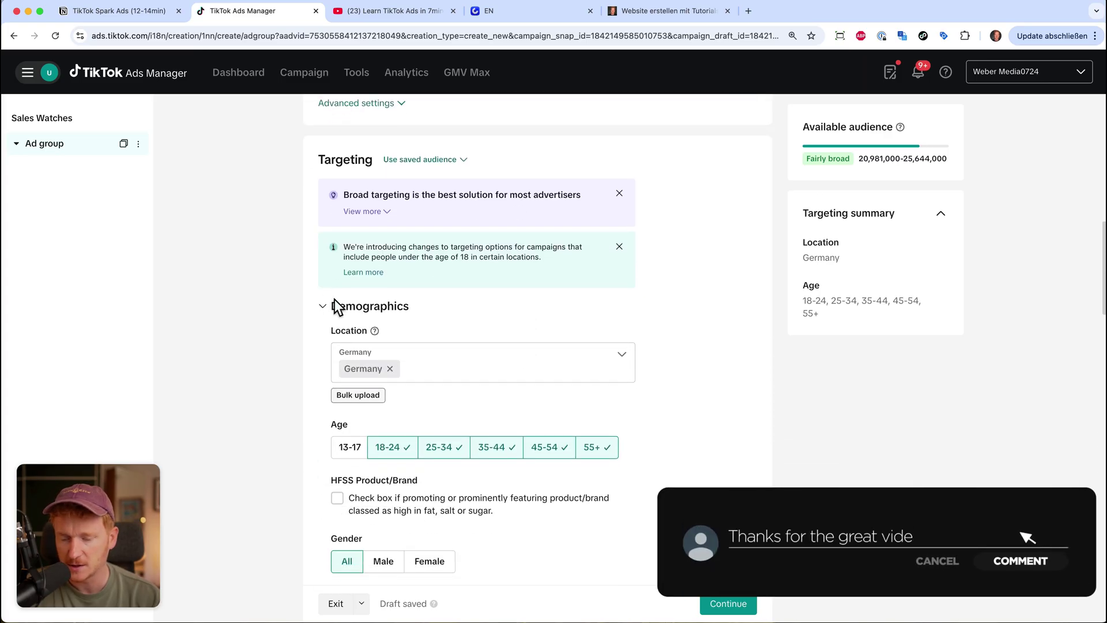
scroll(434, 354, "down", 2)
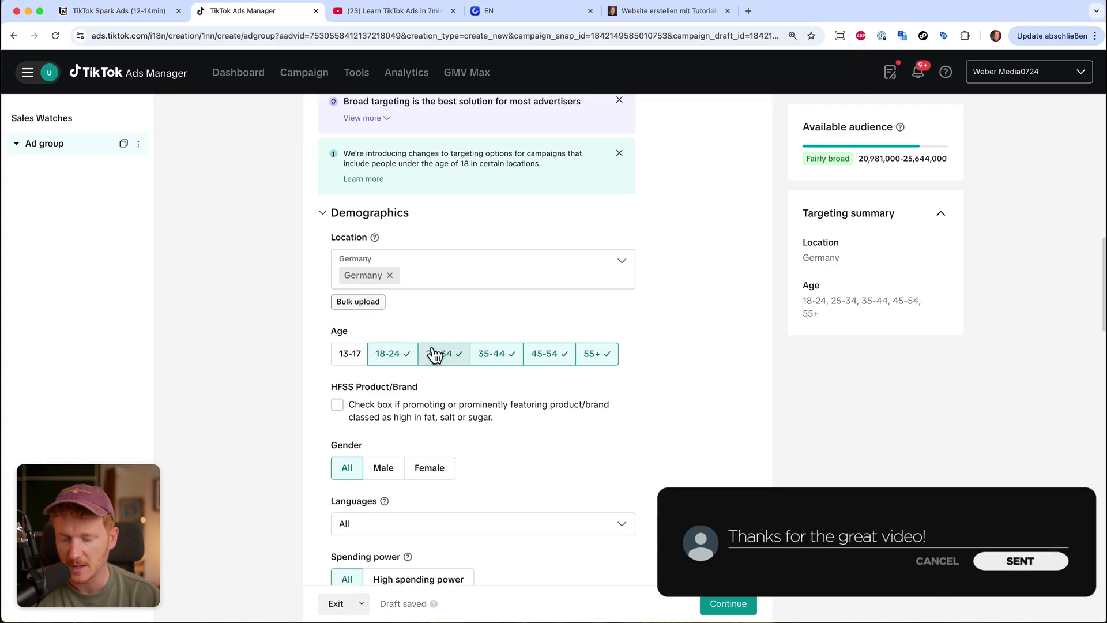
scroll(581, 383, "down", 3)
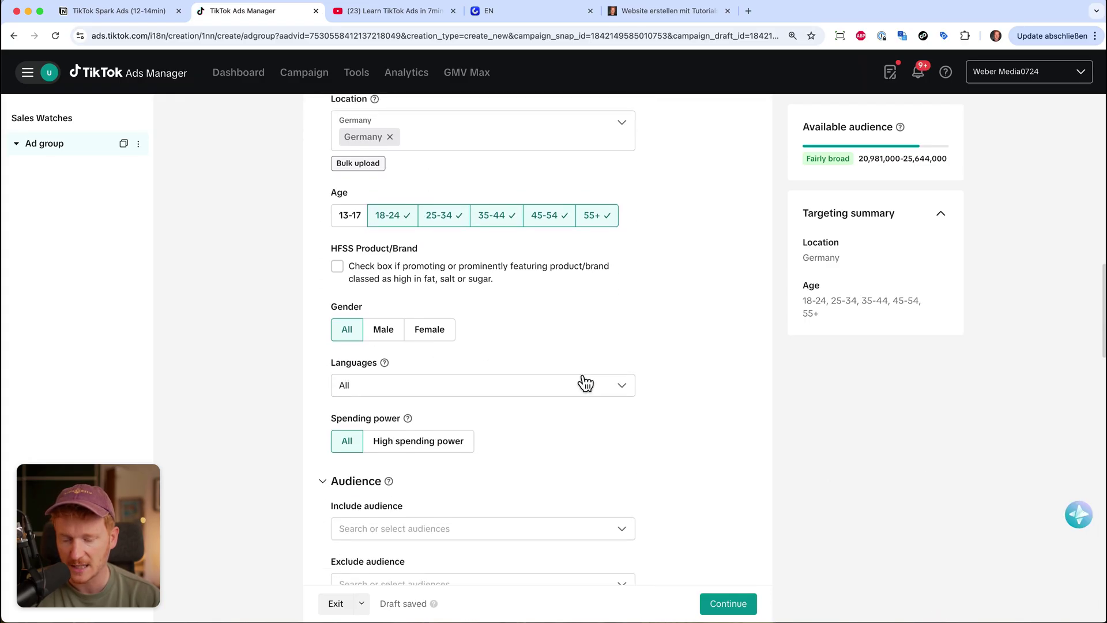
scroll(611, 392, "down", 2)
scroll(634, 340, "up", 4)
scroll(647, 316, "down", 4)
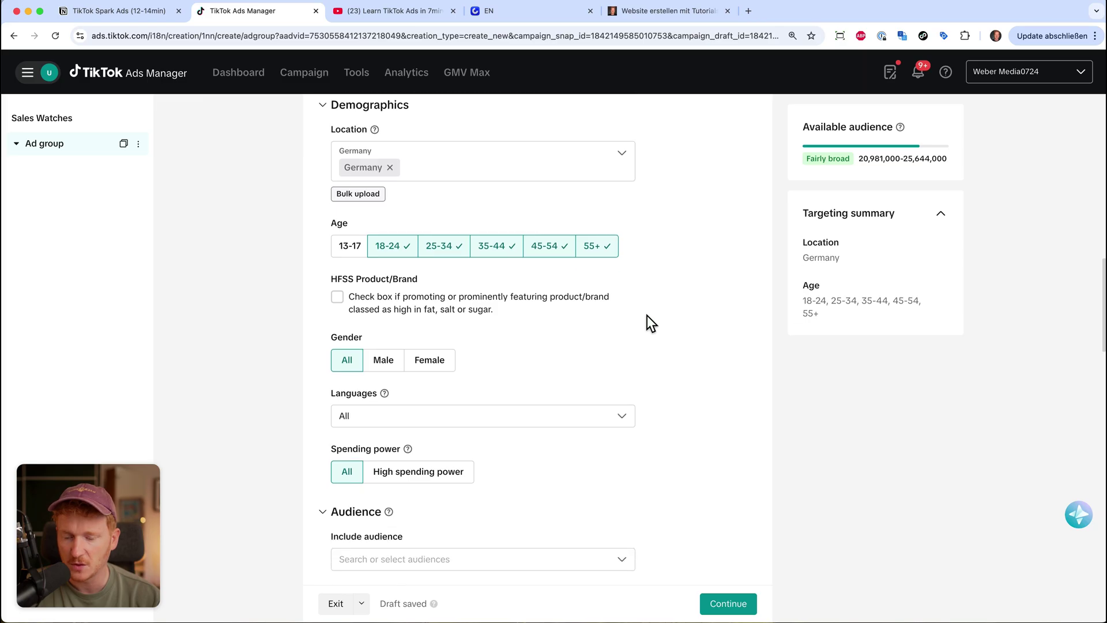
scroll(640, 306, "down", 1)
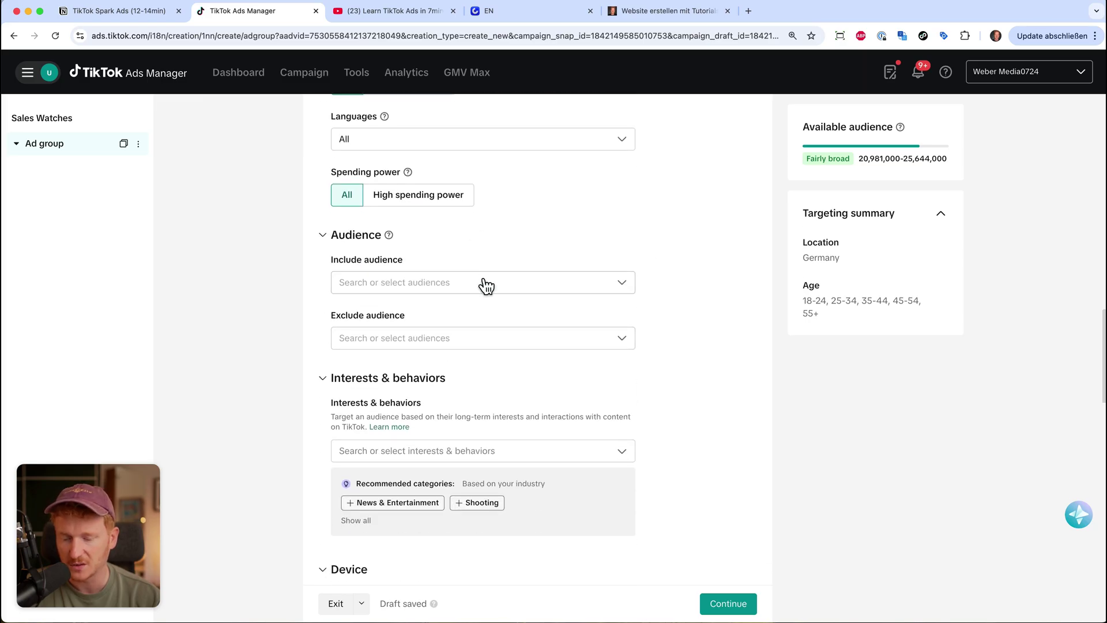
scroll(556, 465, "down", 1)
scroll(556, 465, "down", 1)
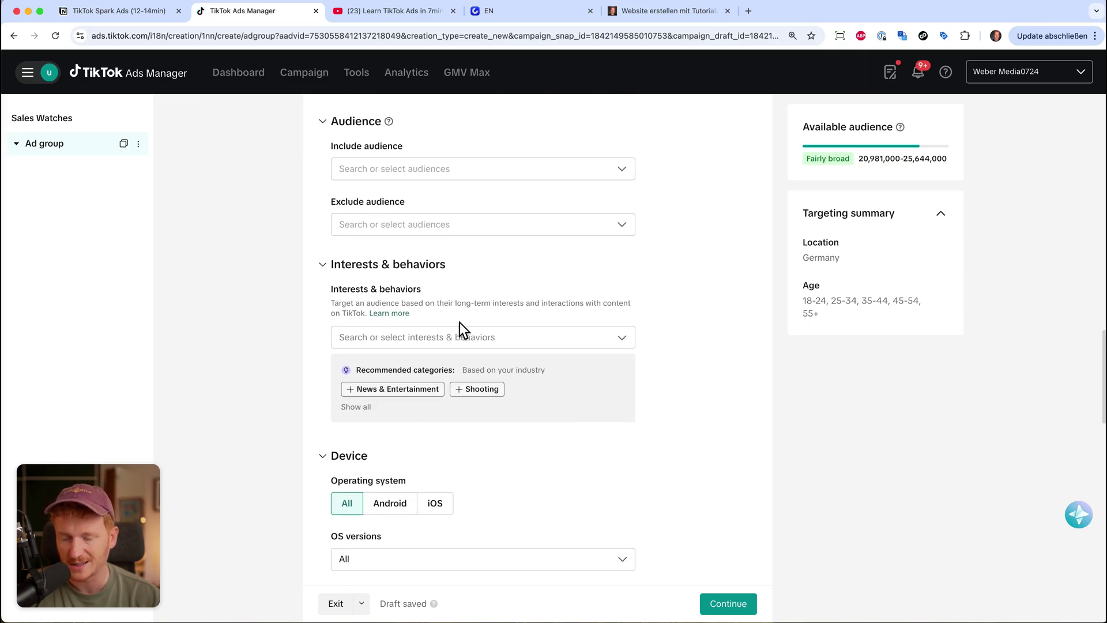
scroll(459, 323, "up", 10)
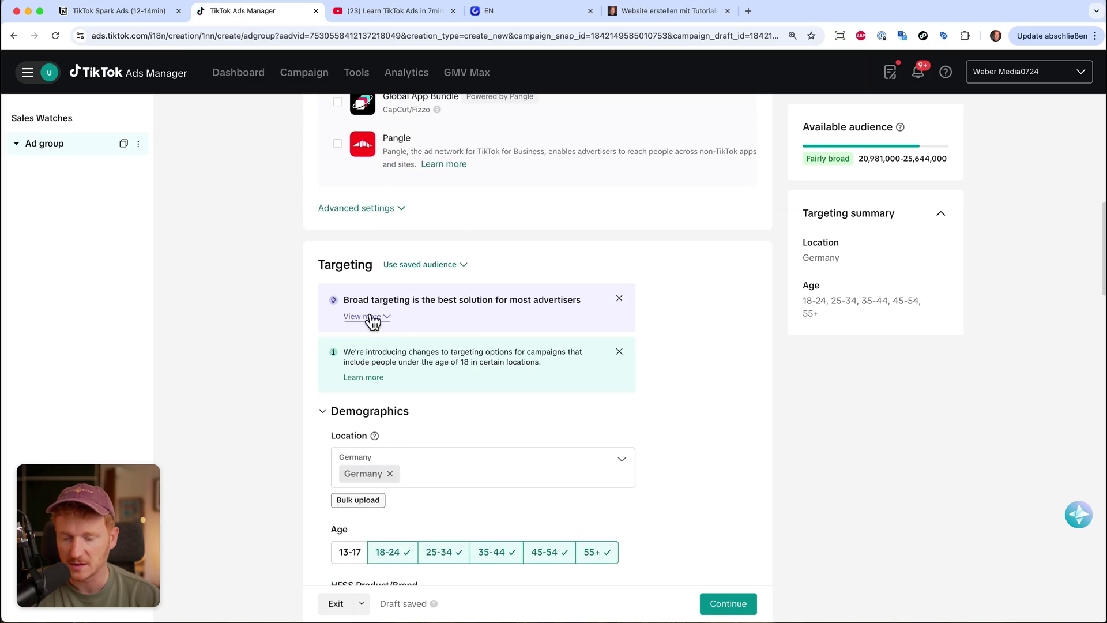
left_click(391, 323)
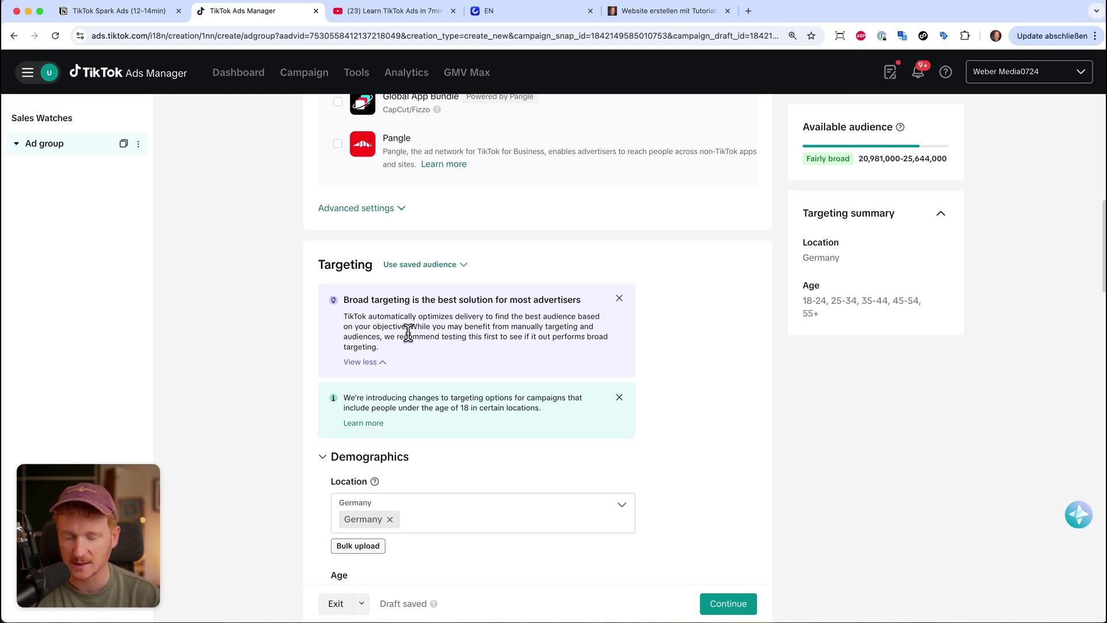
scroll(391, 351, "up", 1)
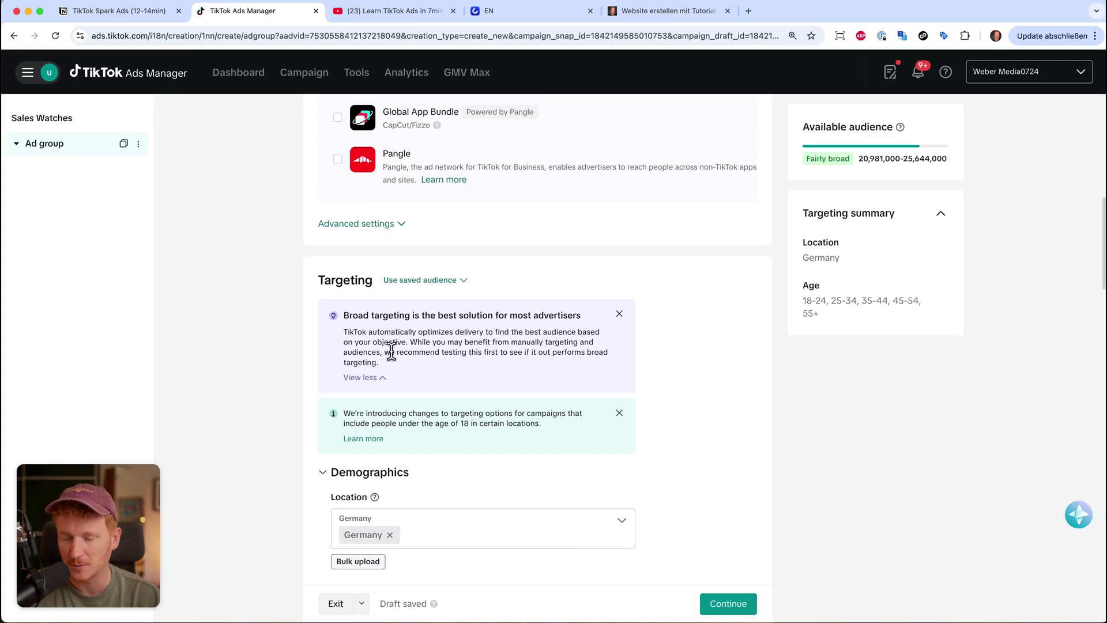
scroll(435, 402, "down", 5)
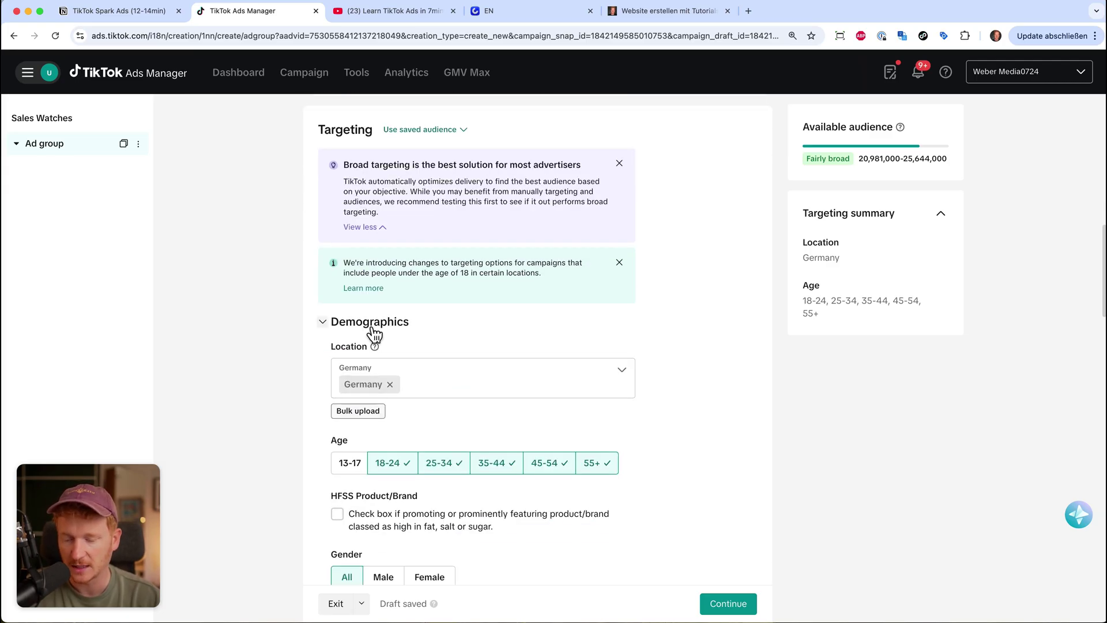
- Restrict the ad group's targeted languages to German
scroll(498, 394, "down", 10)
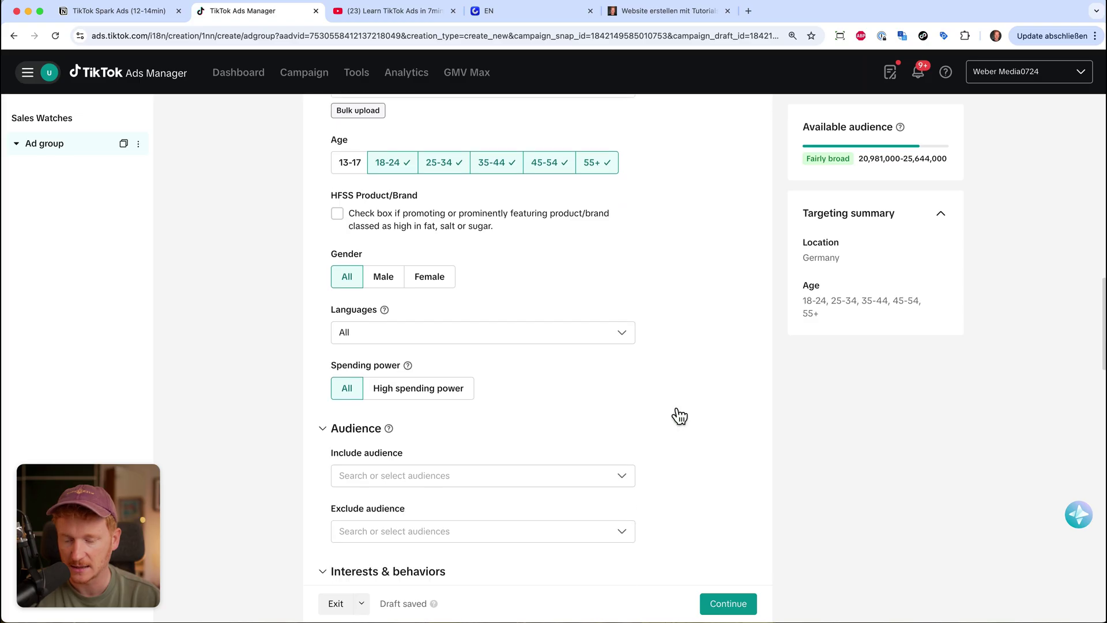
left_click(477, 301)
type("germ")
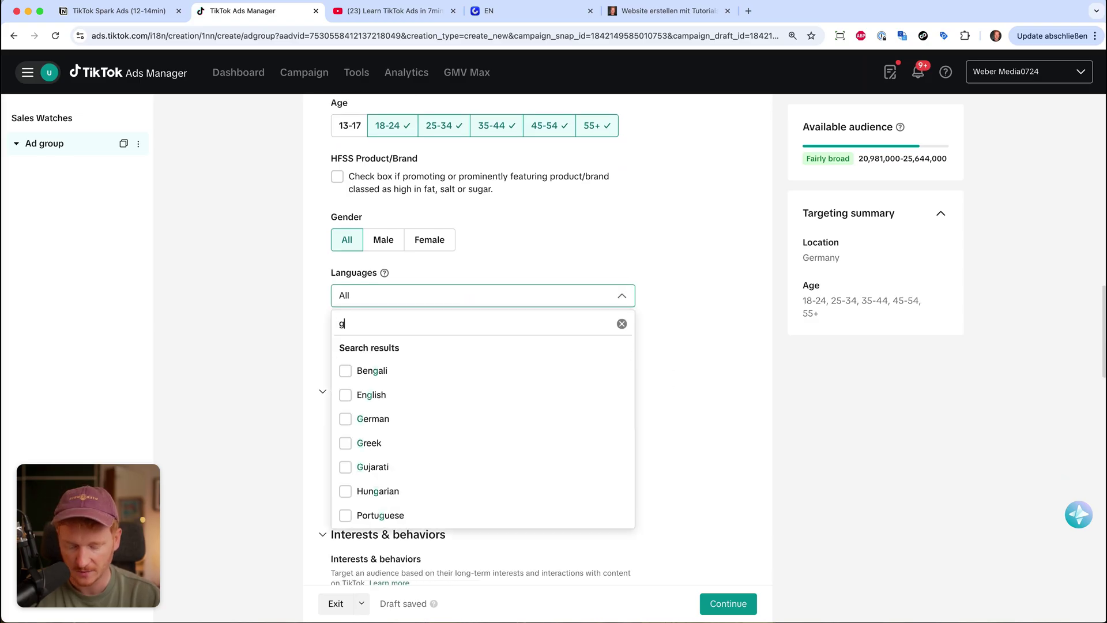
left_click(346, 372)
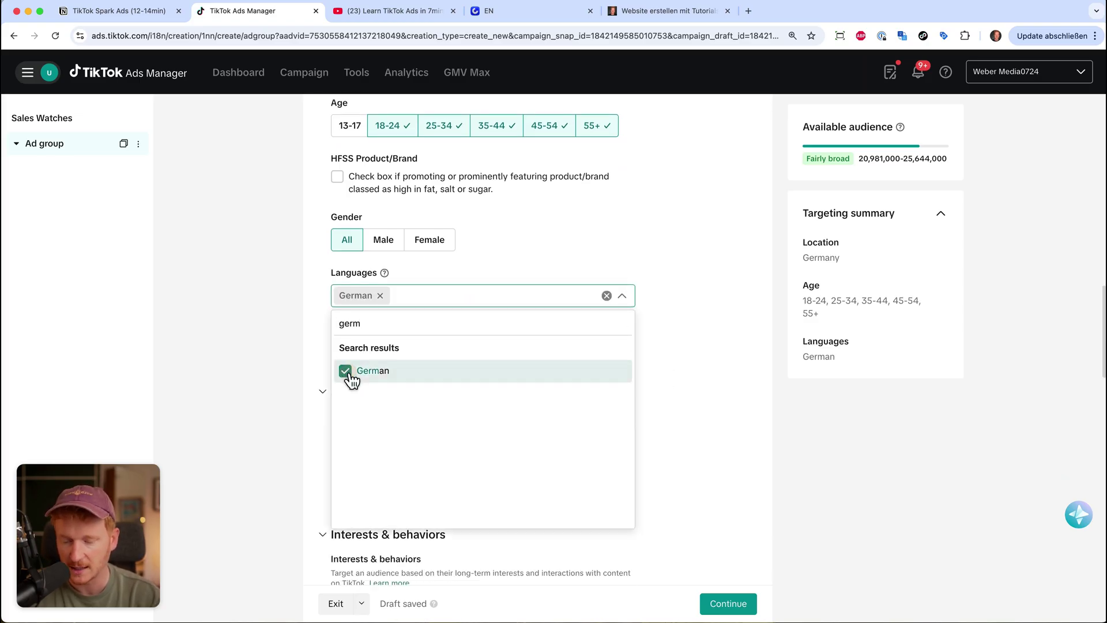
left_click(686, 319)
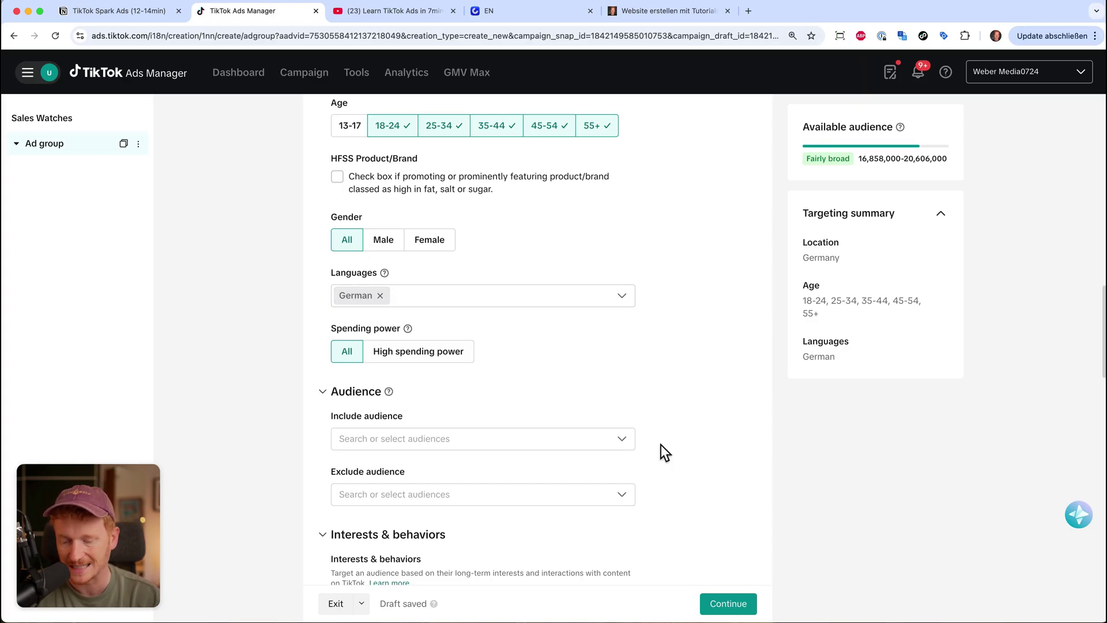
- Collapse the Device targeting section and set the ad group's daily budget to 20 EUR
scroll(661, 445, "down", 8)
left_click(340, 238)
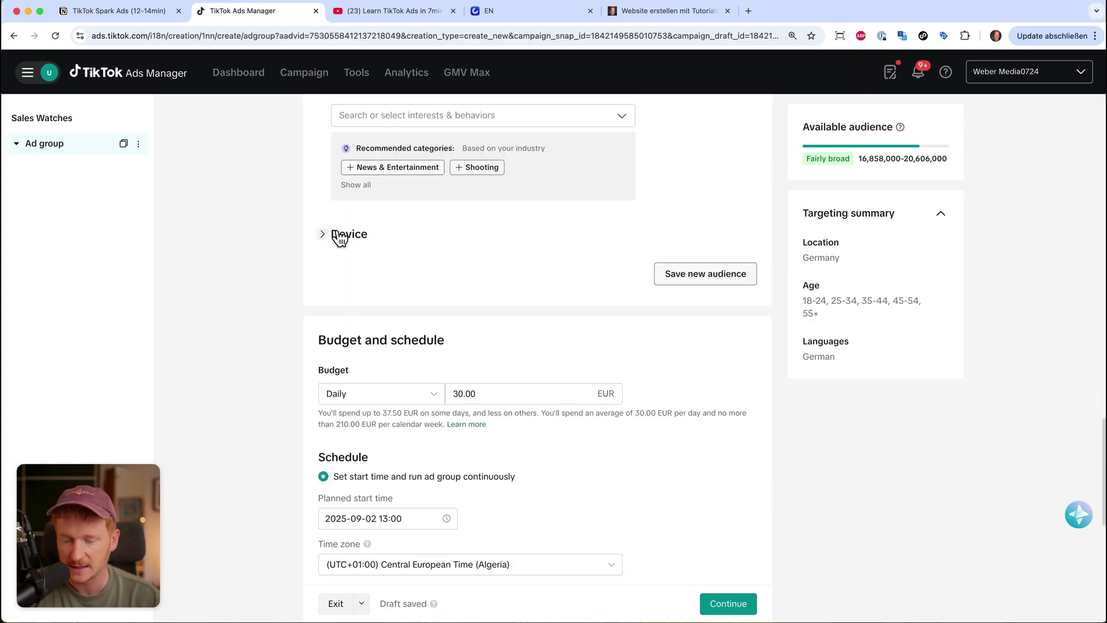
scroll(630, 331, "down", 3)
double_click(470, 251)
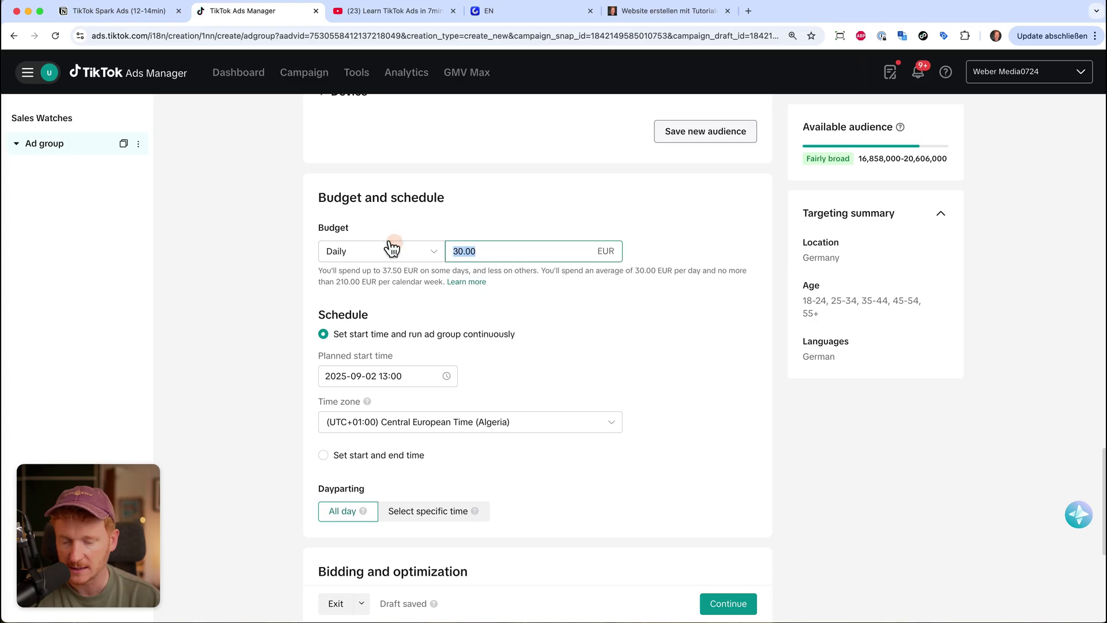
type("20")
left_click(667, 246)
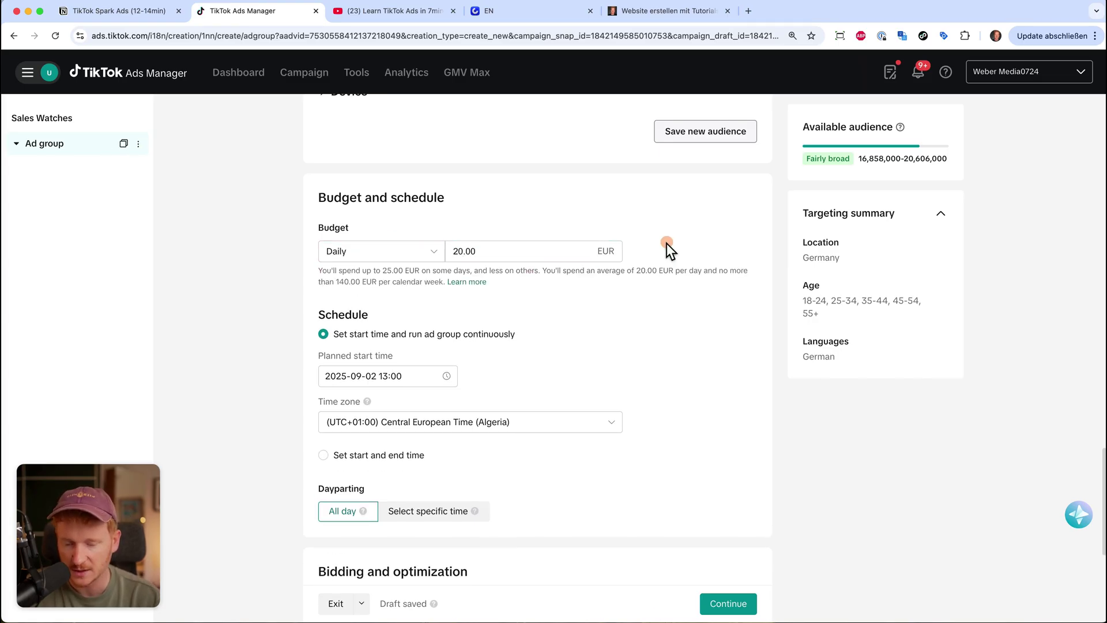
- Check the schedule and the bidding and optimization settings, and continue to the ad setup
scroll(659, 403, "down", 3)
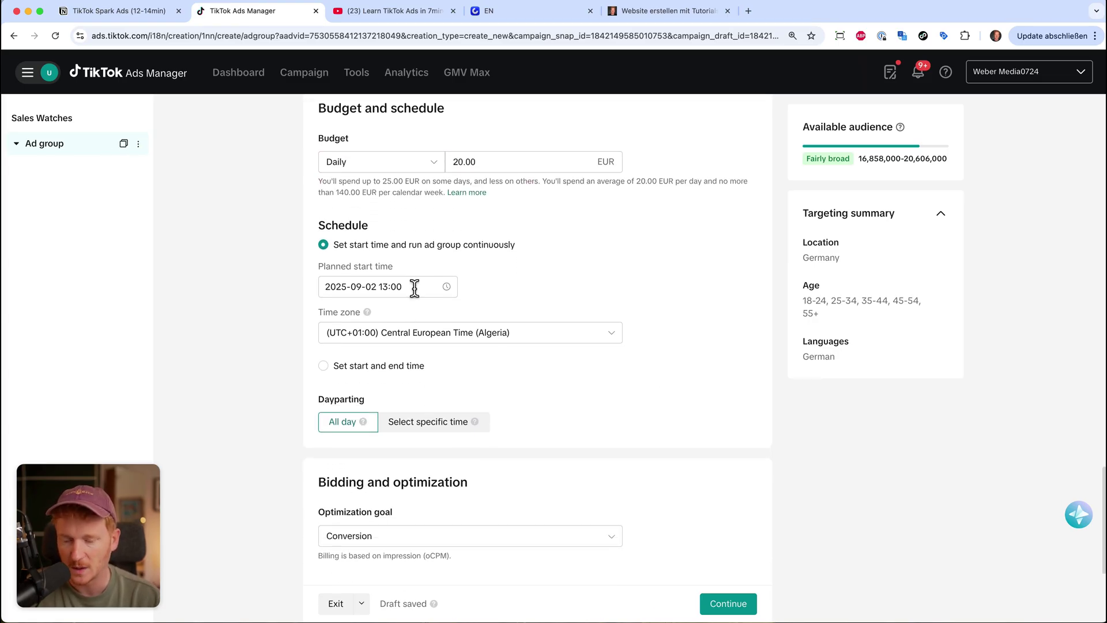
scroll(603, 434, "down", 5)
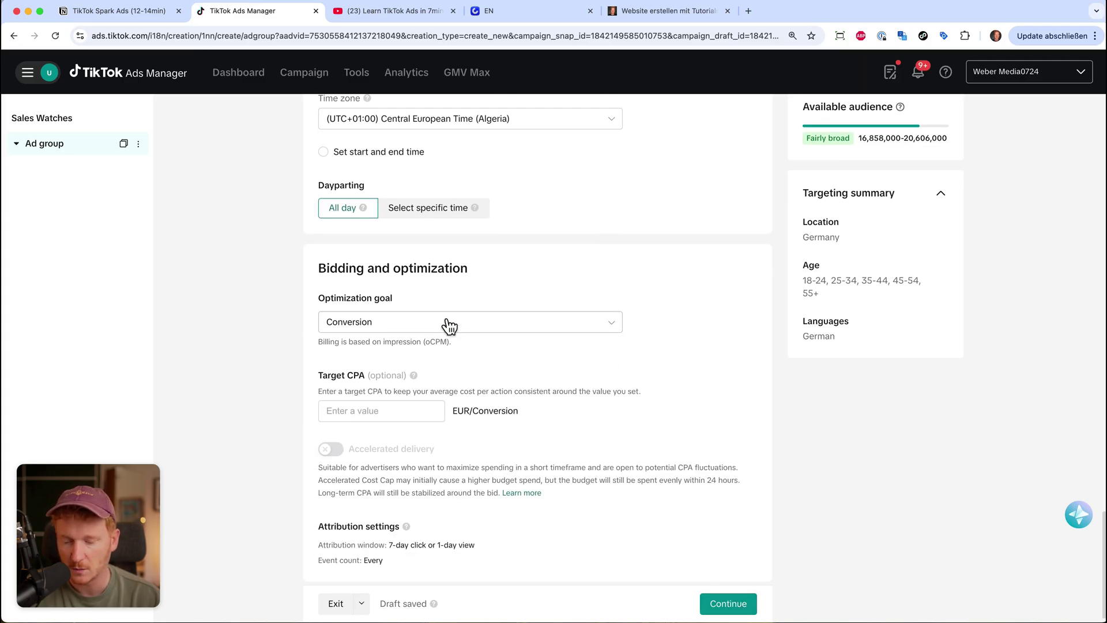
left_click(728, 603)
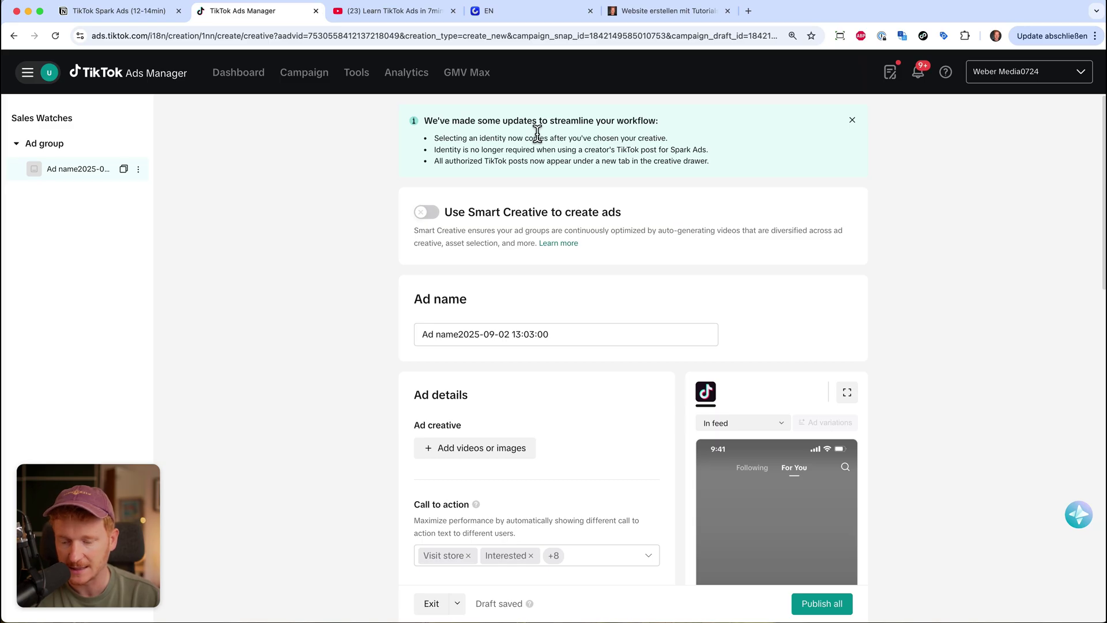
- Start adding a creative to the ad and show the TikTok posts as its source
scroll(520, 324, "down", 2)
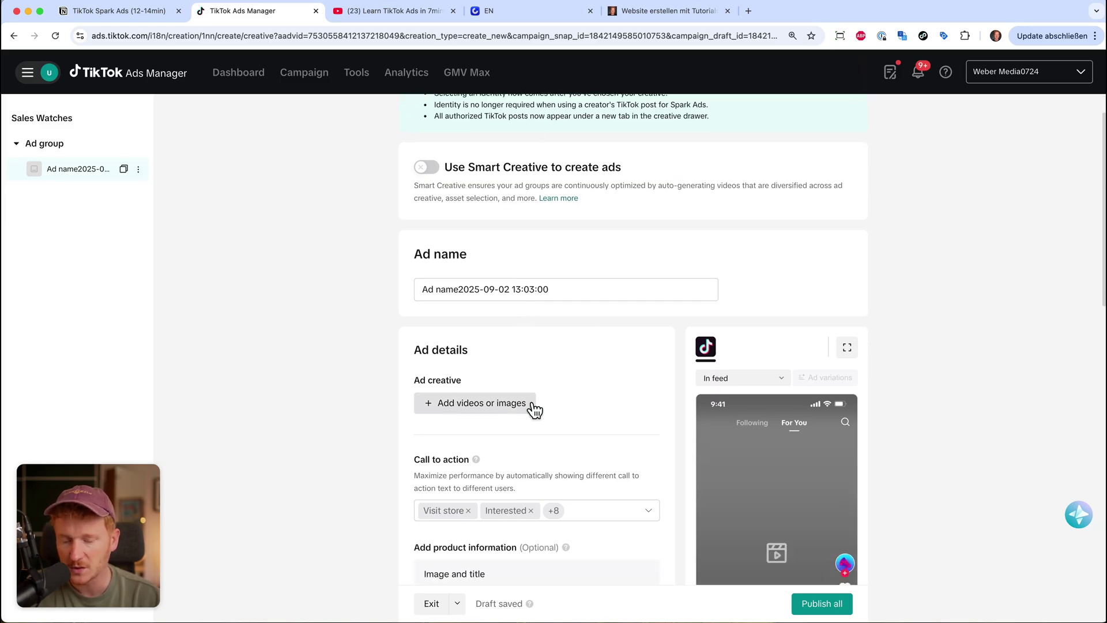
left_click(497, 409)
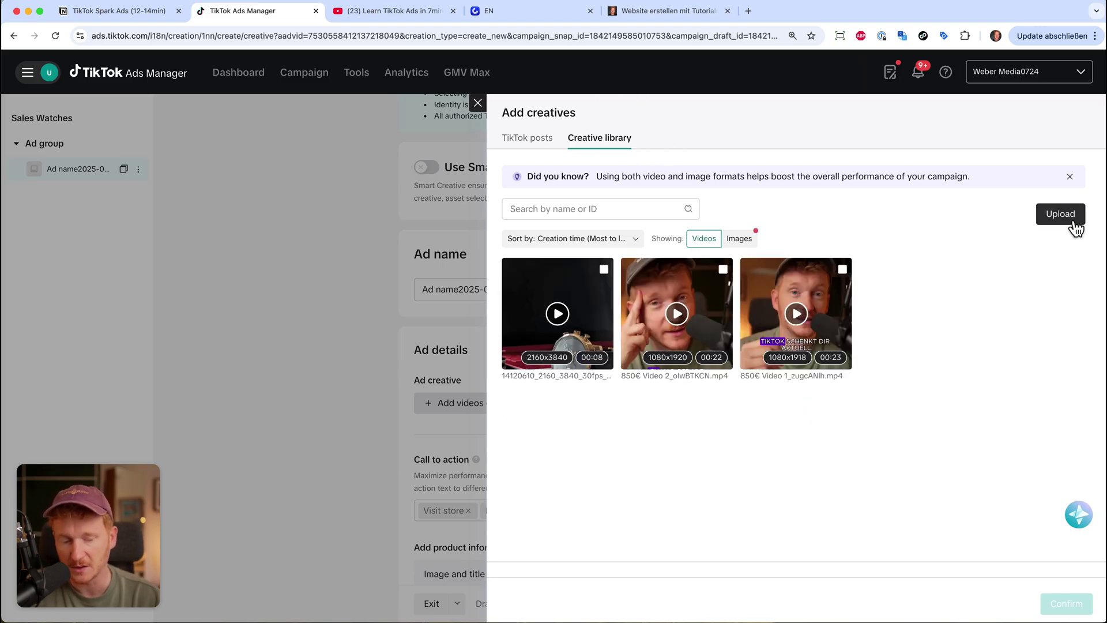
left_click(542, 143)
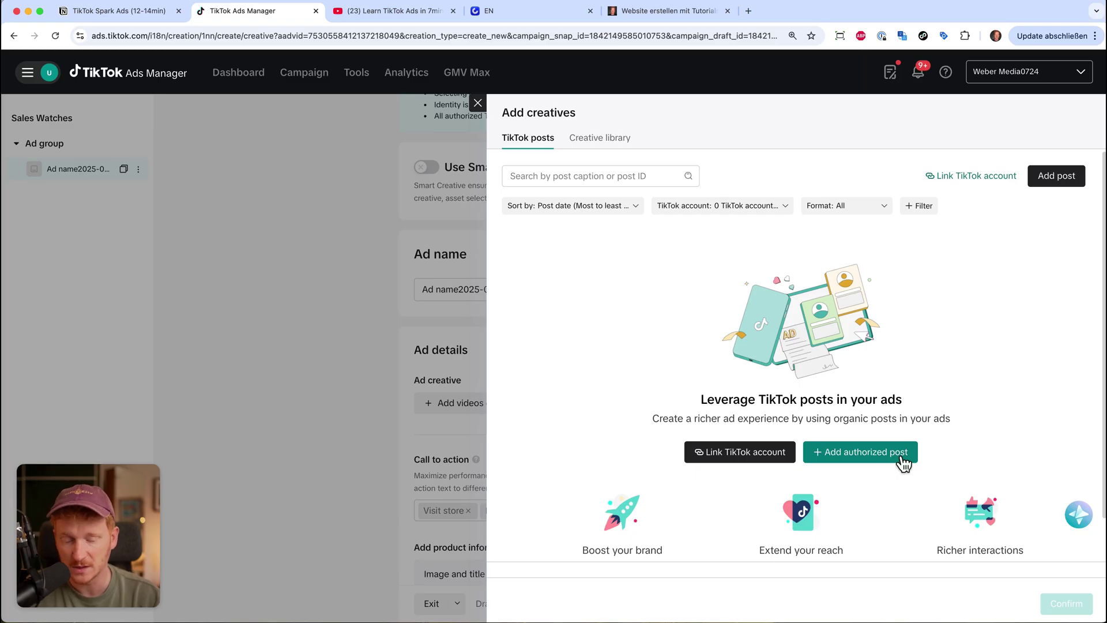
- Start linking a TikTok account, request the email verification code, and enter the emailed code to confirm the verification
left_click(719, 464)
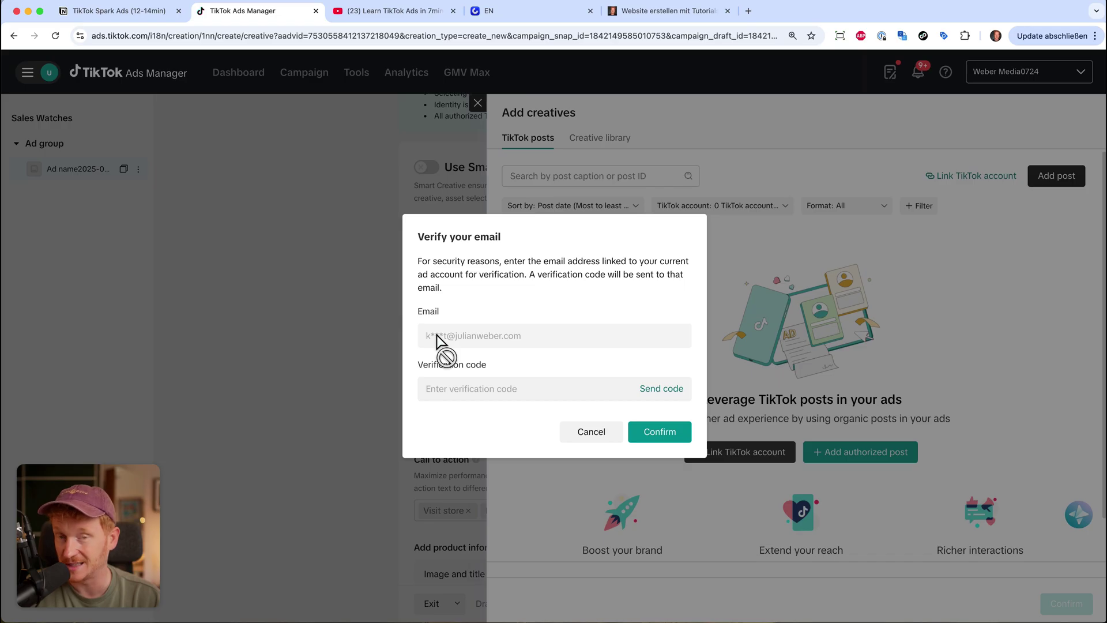
left_click(661, 389)
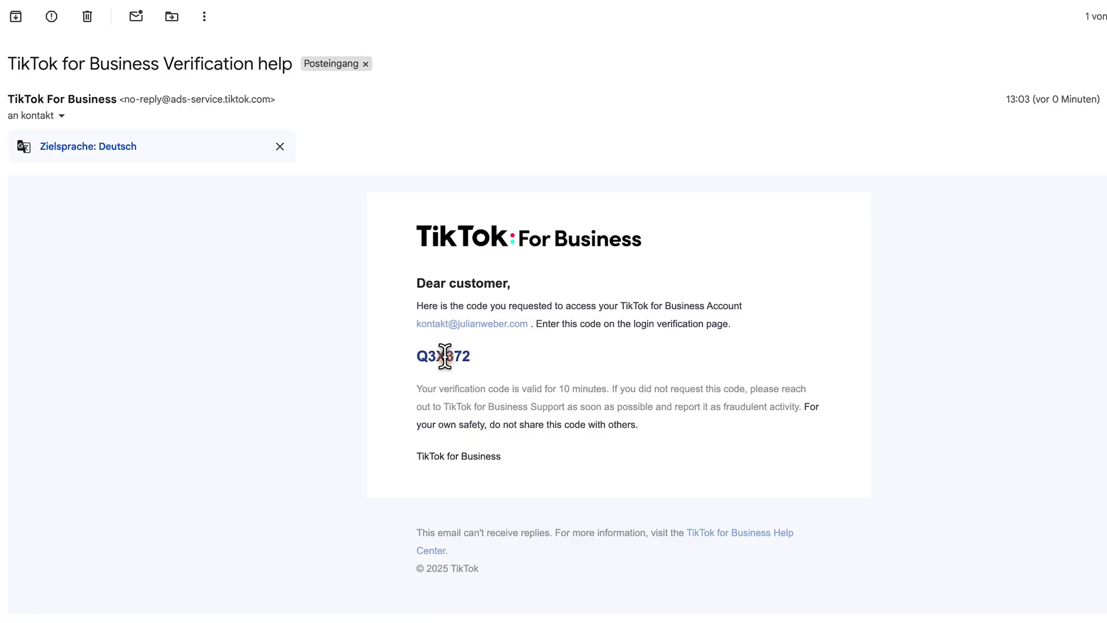
double_click(444, 356)
key("super+c")
left_click(245, 12)
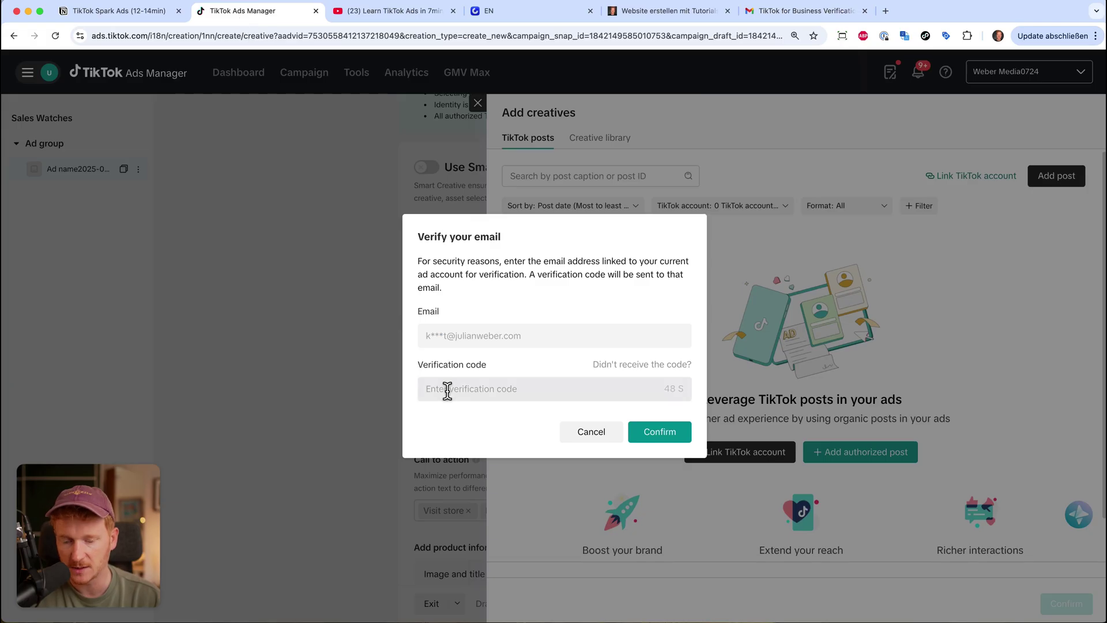
left_click(458, 391)
key("super+v")
left_click(662, 432)
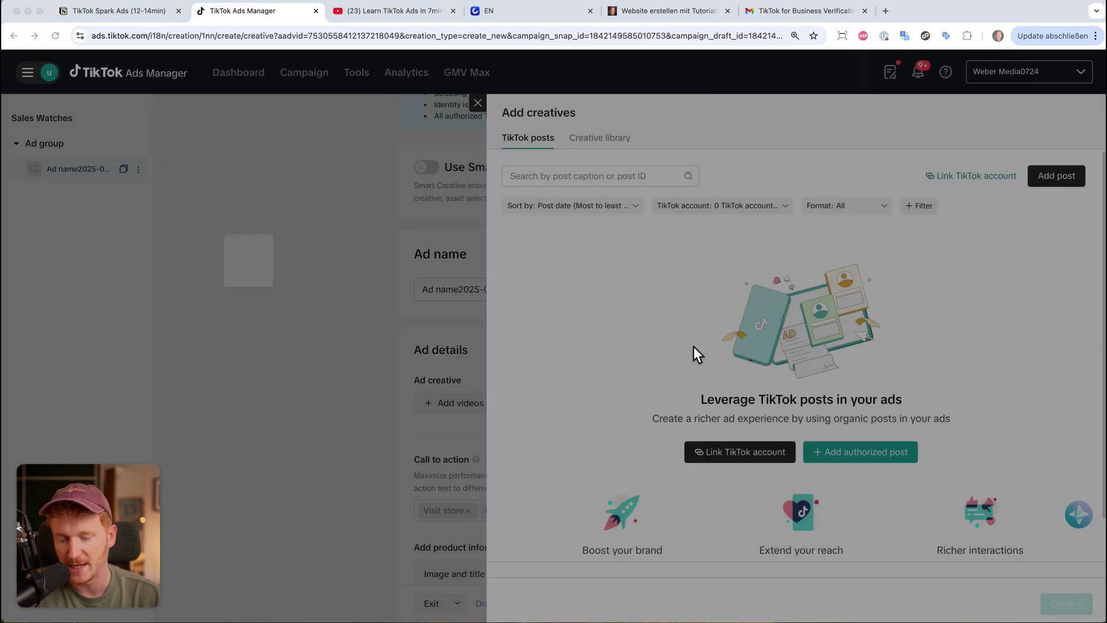
- Examine the list of access permissions TikTok For Business has in the account authorization window, and return to the authorization request
left_click_drag(286, 25, 614, 47)
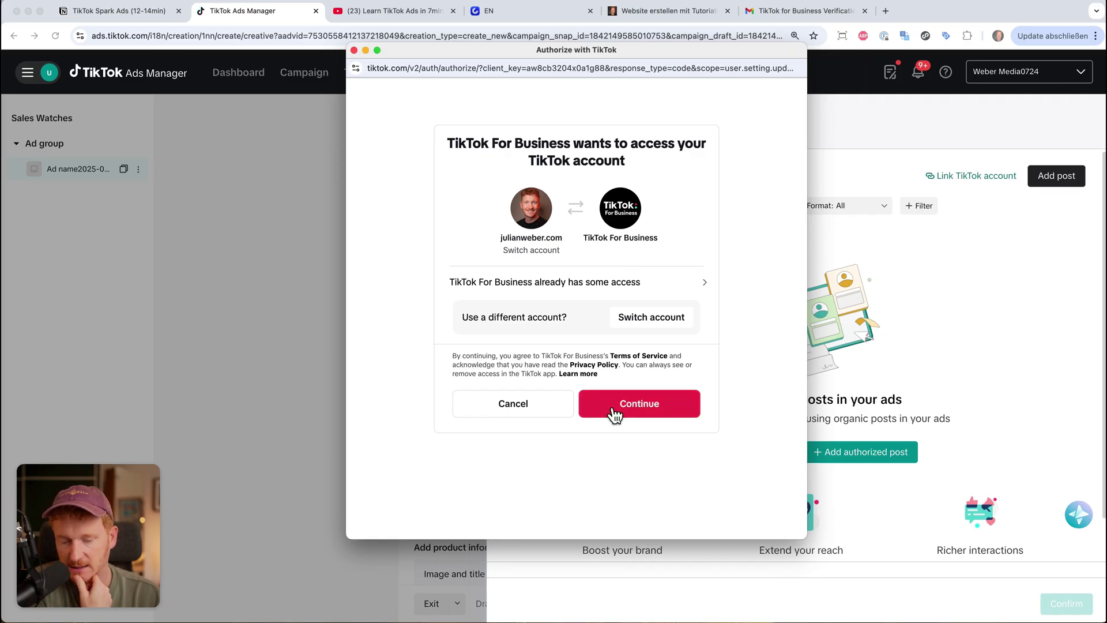
left_click(634, 283)
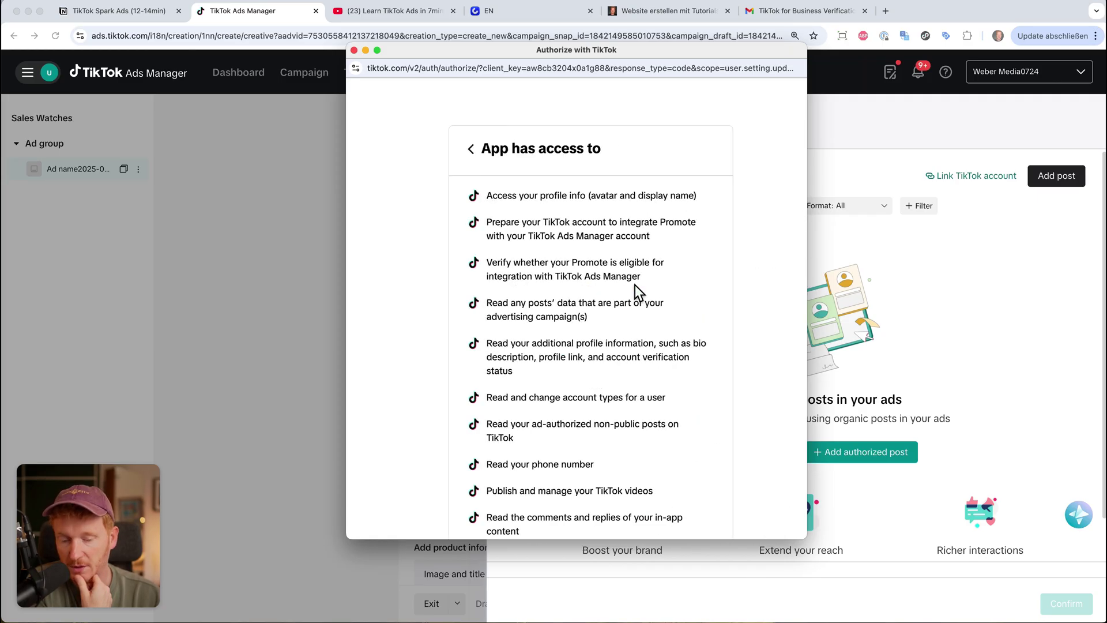
scroll(604, 288, "down", 10)
scroll(604, 288, "up", 10)
left_click(461, 153)
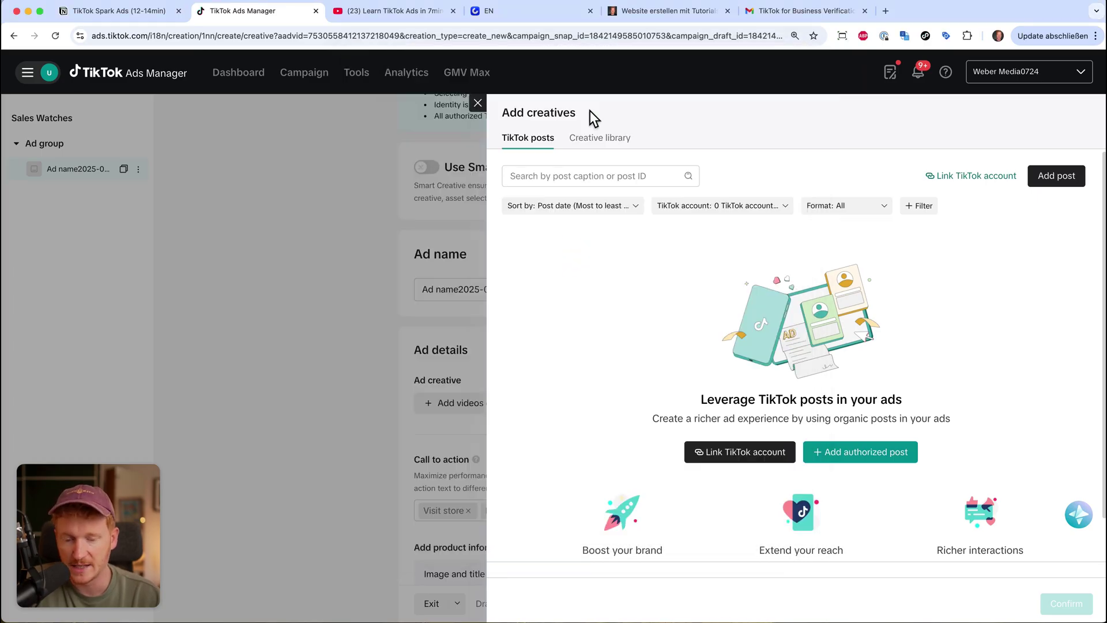
- View the Creative library as a source for the ad creative, and return to the TikTok posts
left_click(594, 140)
left_click(540, 141)
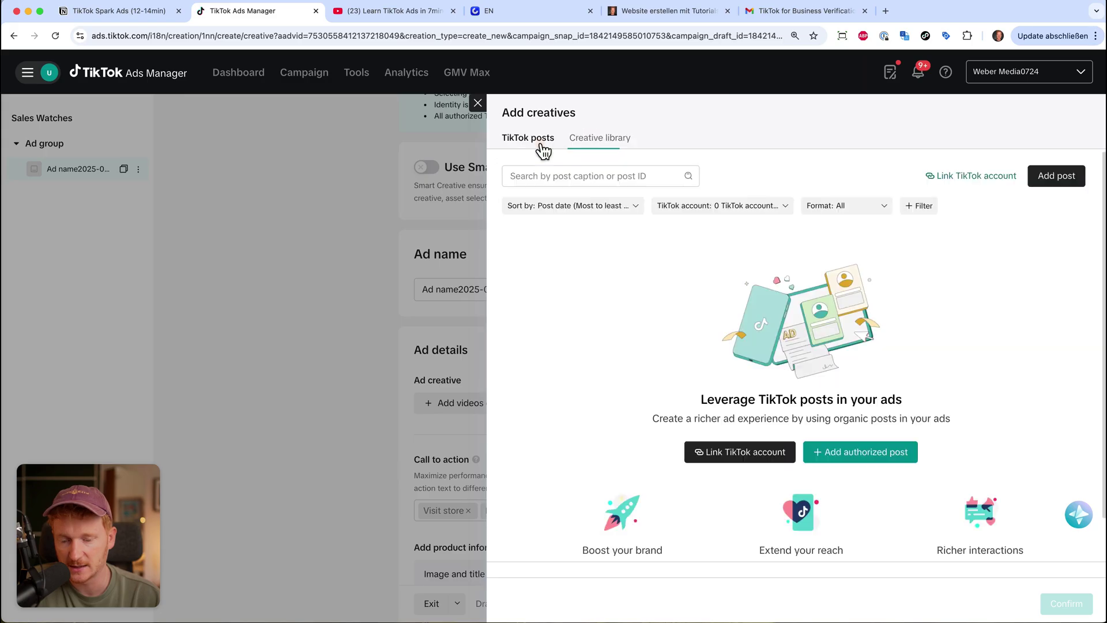
- Reload the ad page and add the 07:14 TikTok Ads Tutorial video from the TikTok posts as the ad's creative
left_click(56, 36)
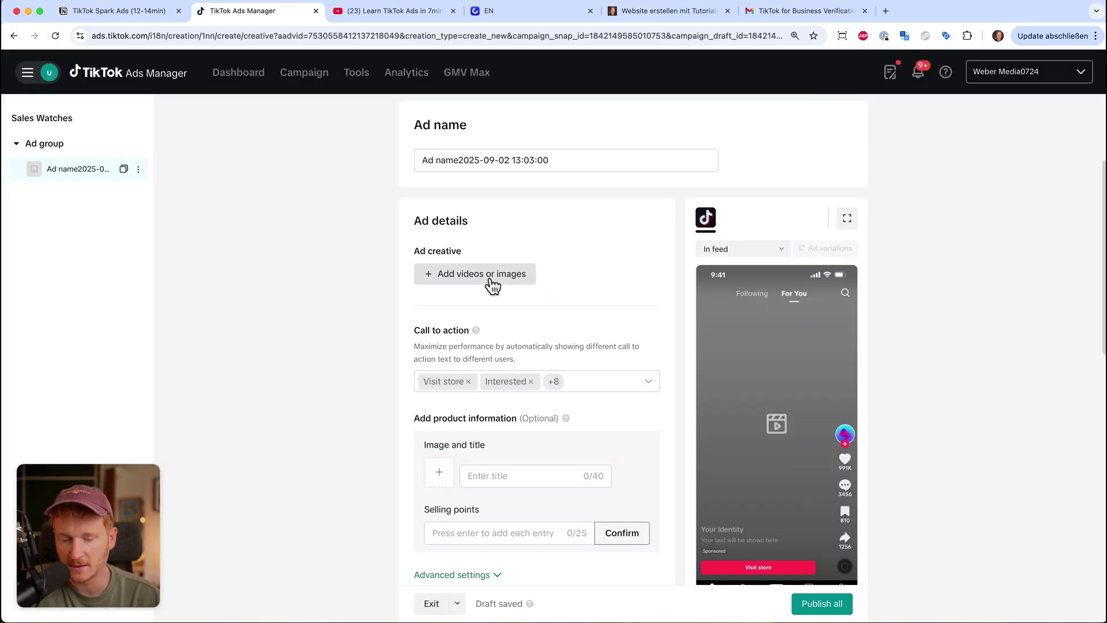
left_click(490, 281)
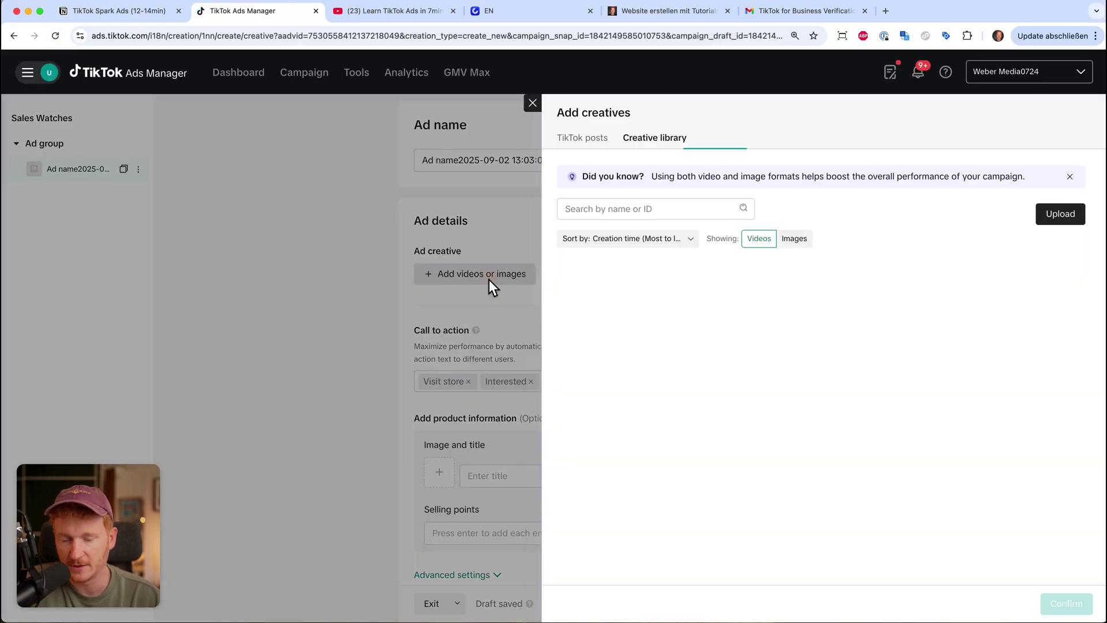
left_click(528, 141)
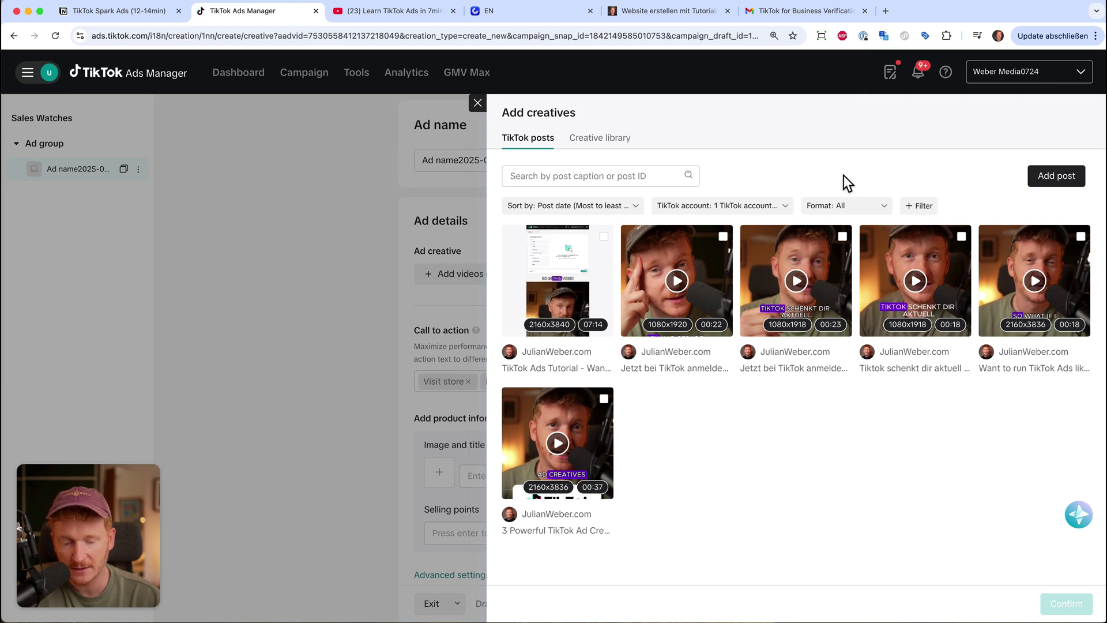
left_click(605, 238)
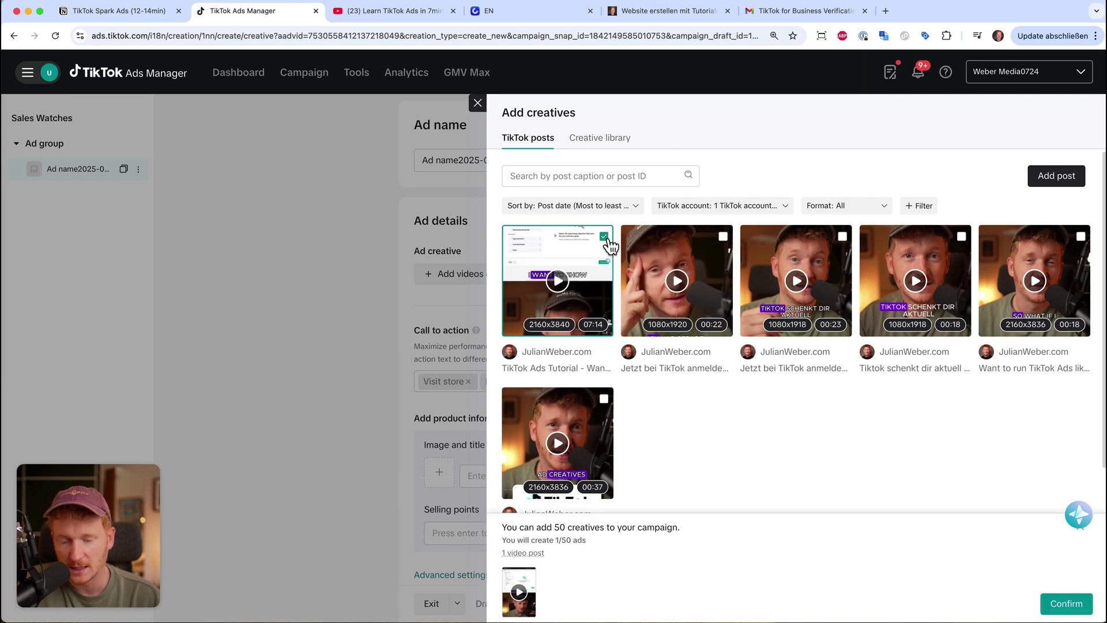
left_click(1057, 600)
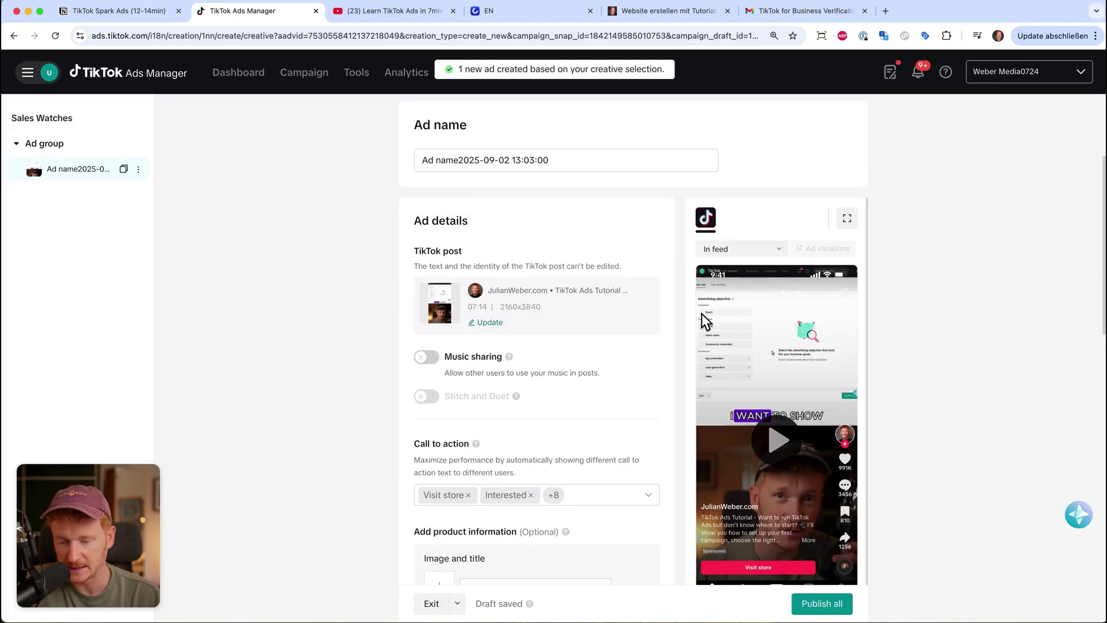
- Deselect Listen now in the ad's call-to-action options, keeping Visit store and Interested selected
mouse_move(755, 460)
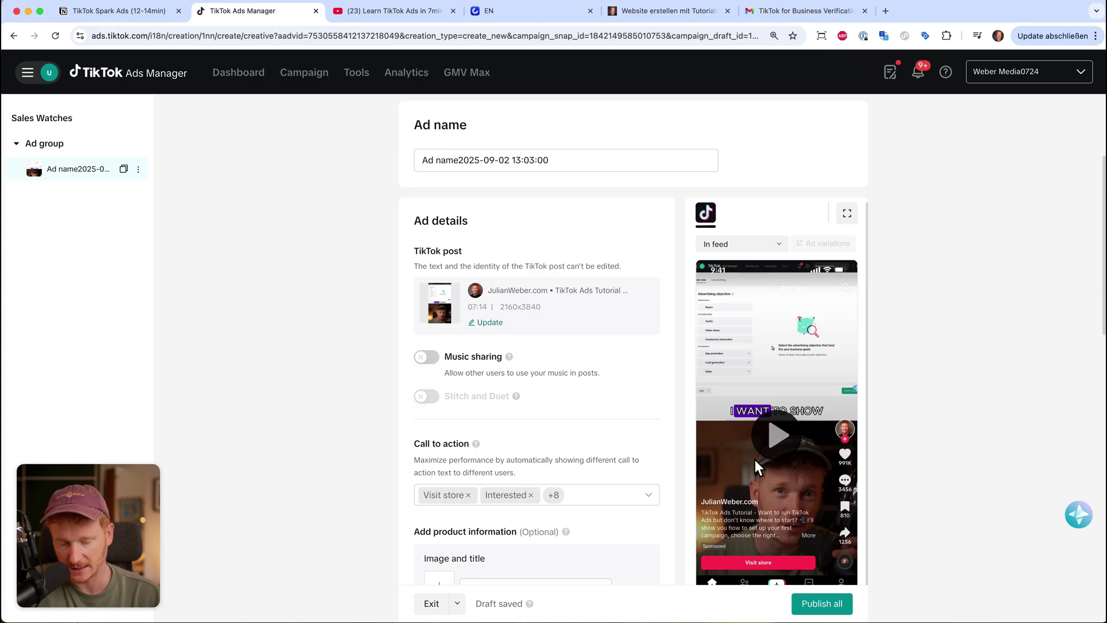
scroll(954, 385, "down", 4)
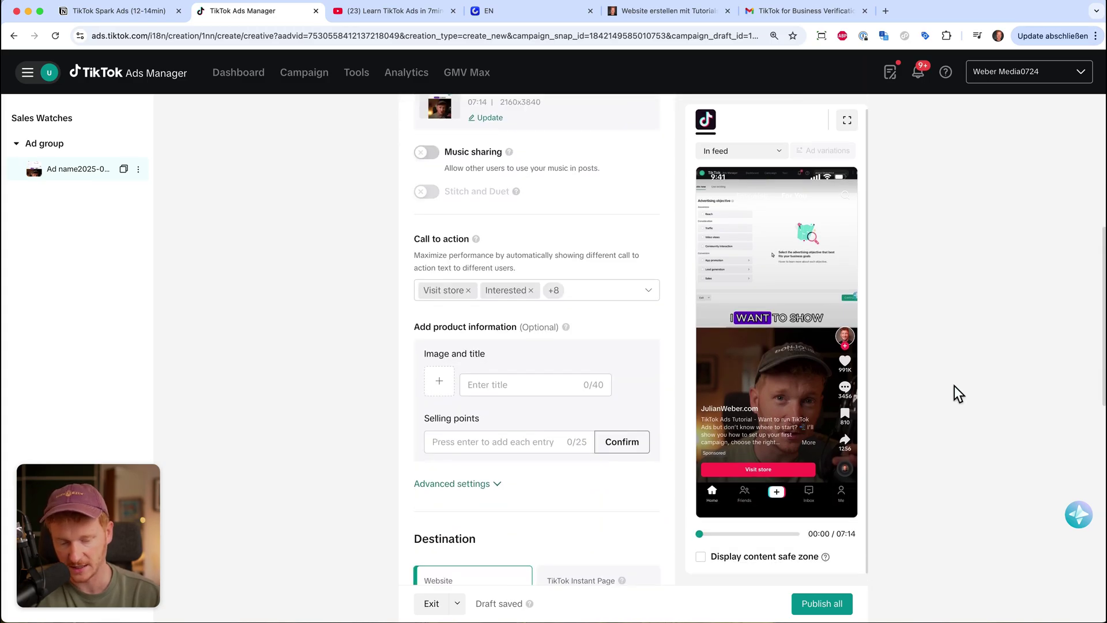
scroll(504, 275, "up", 2)
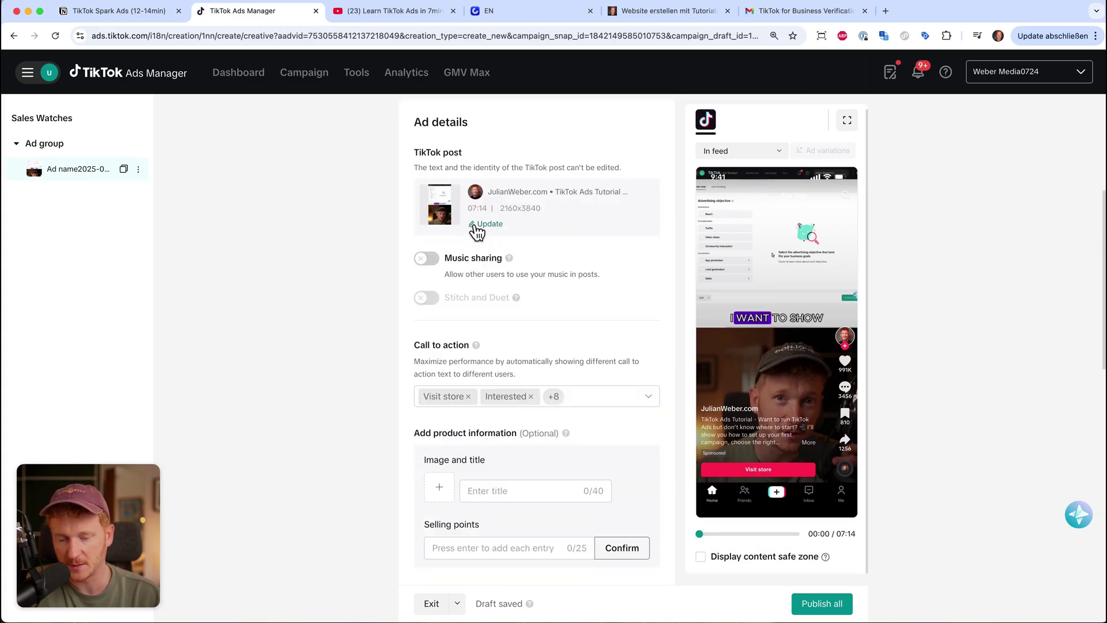
scroll(645, 262, "down", 2)
scroll(645, 255, "down", 1)
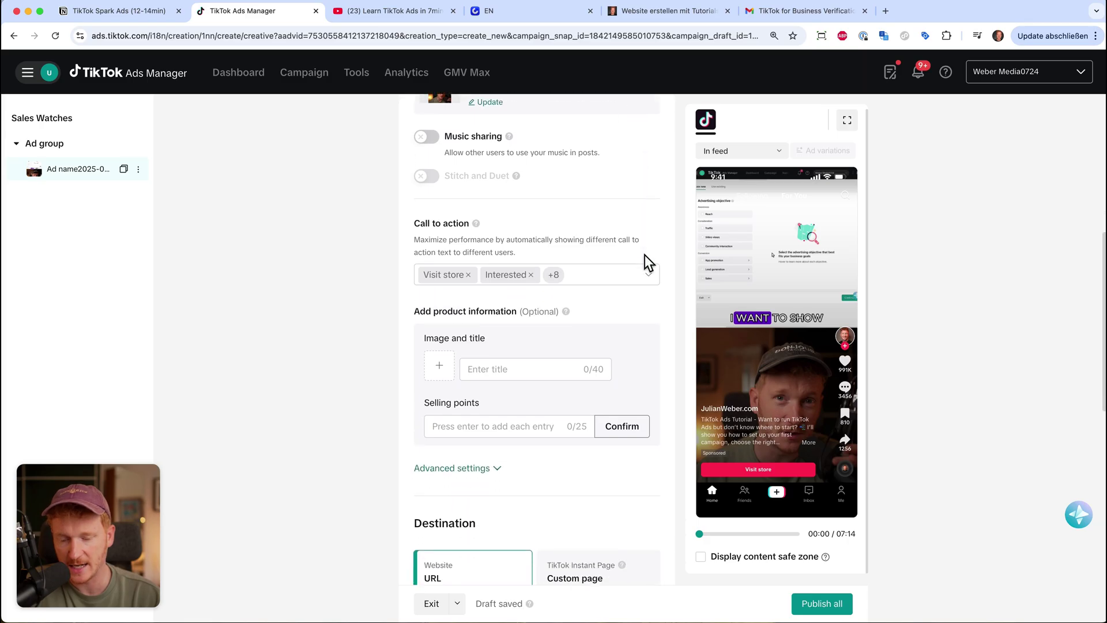
left_click(606, 283)
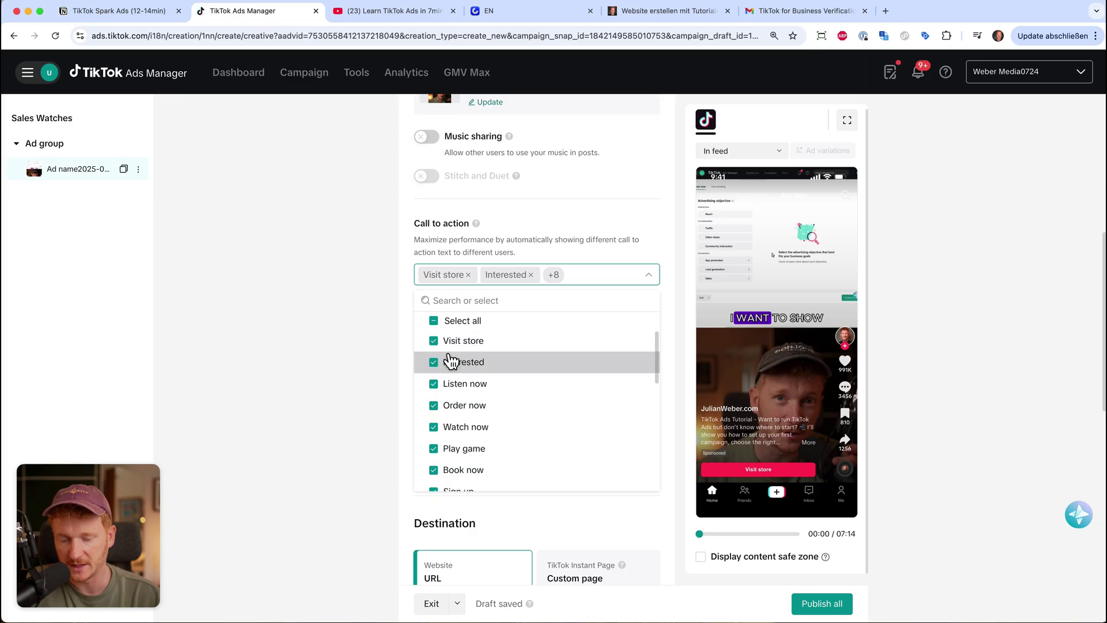
left_click(437, 384)
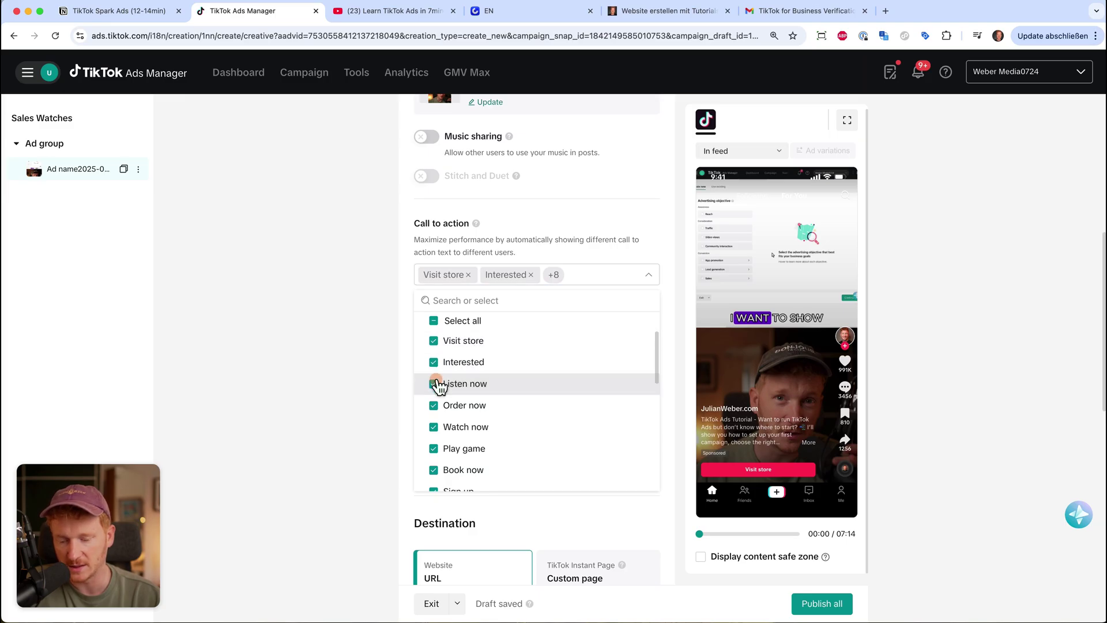
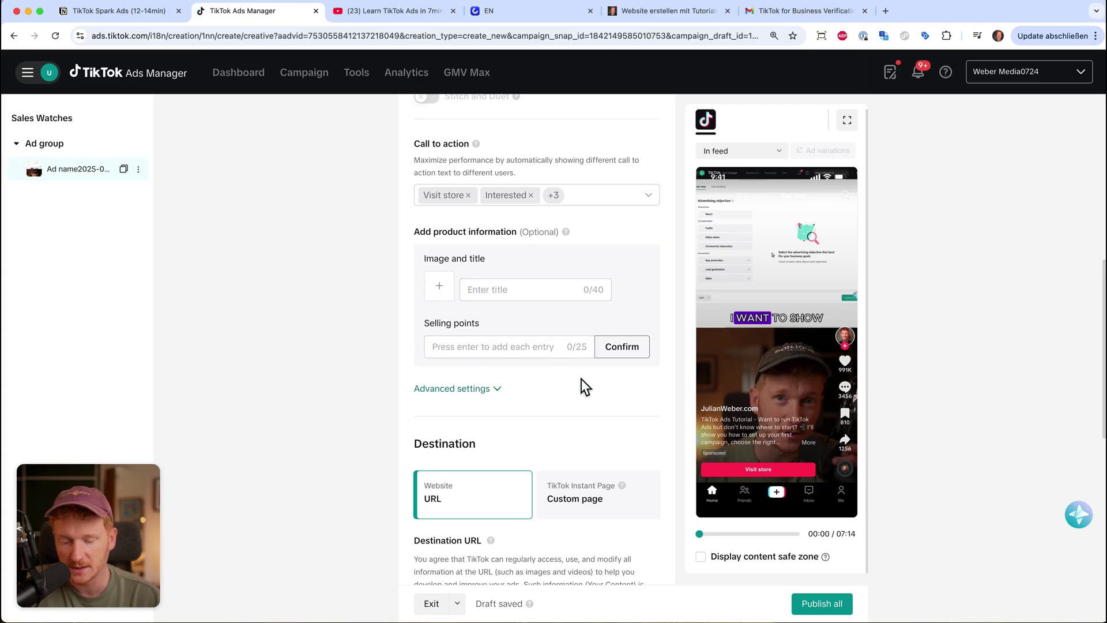
- Examine the ad preview and read the help text on the optional product information
scroll(582, 379, "down", 3)
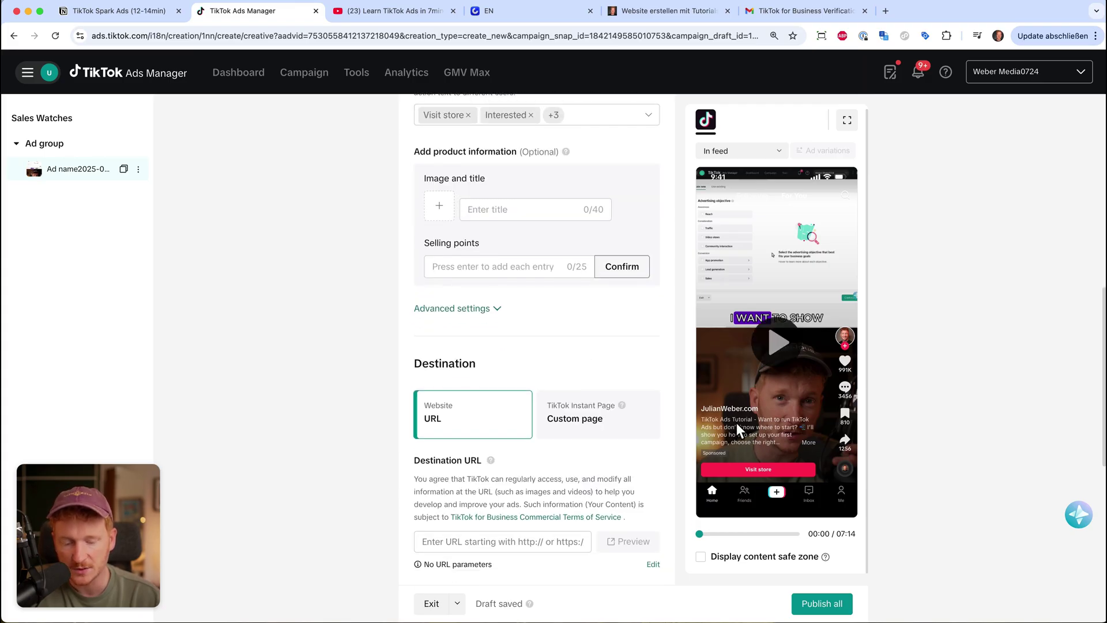
scroll(733, 432, "up", 5)
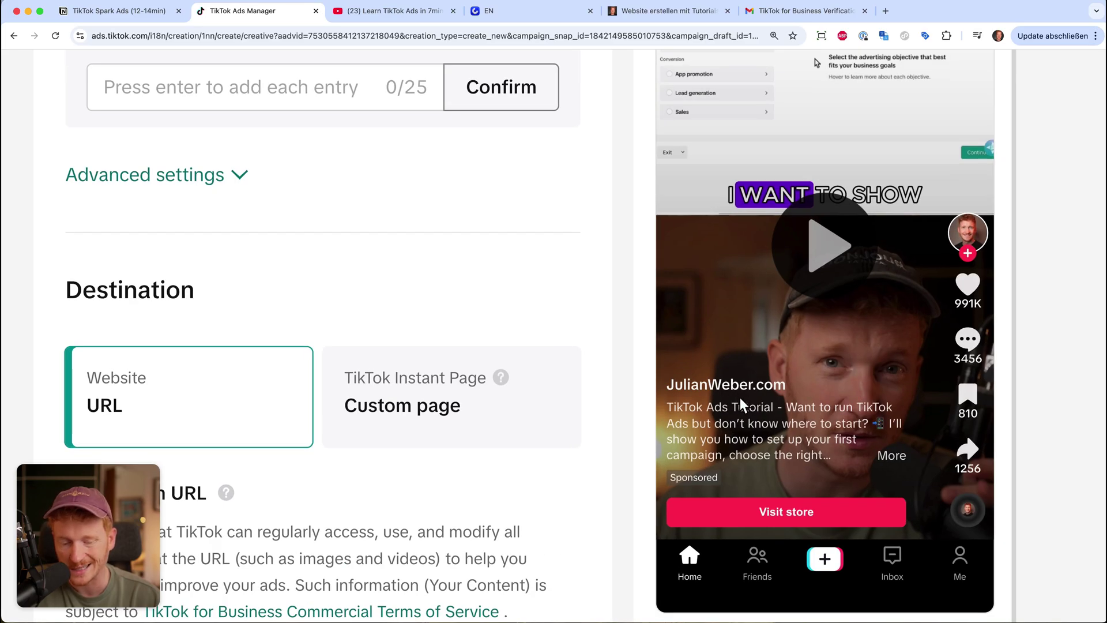
scroll(777, 434, "down", 5)
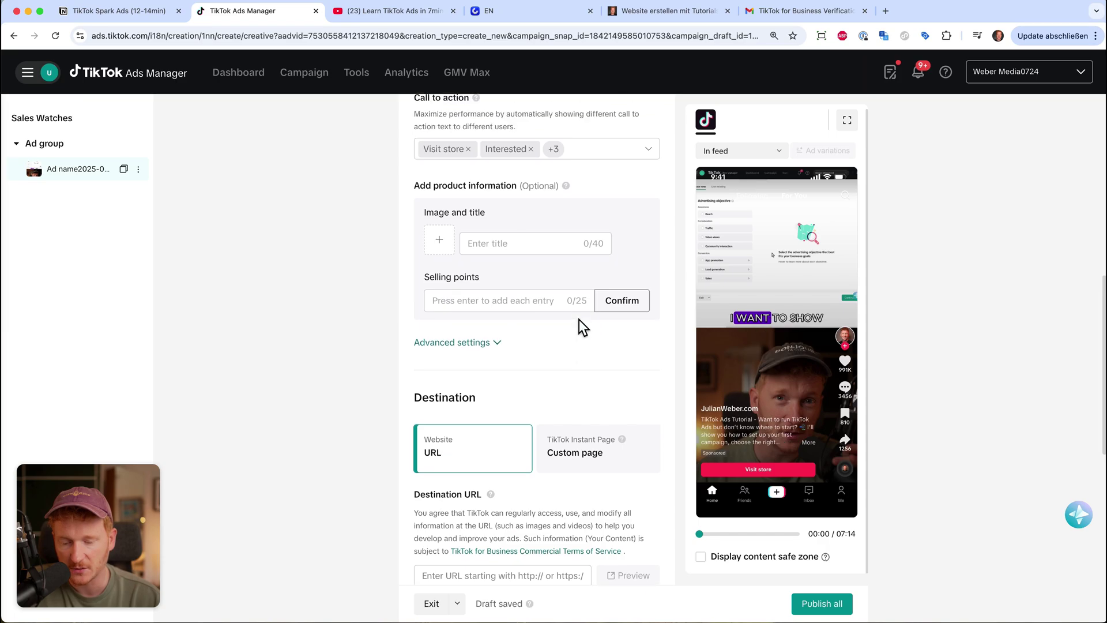
scroll(579, 319, "up", 1)
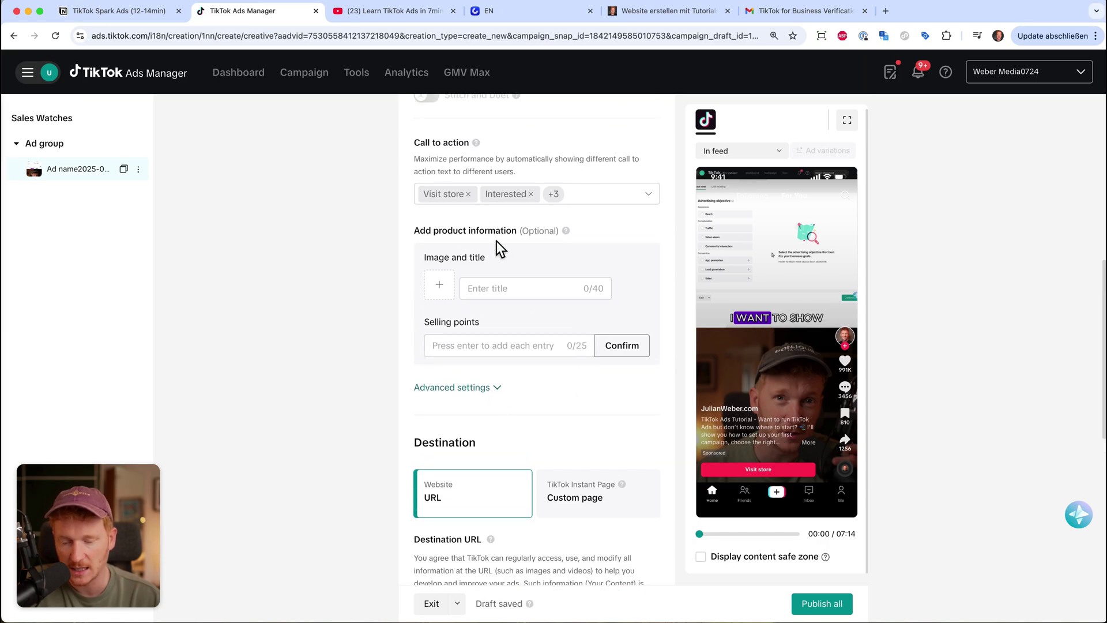
mouse_move(572, 231)
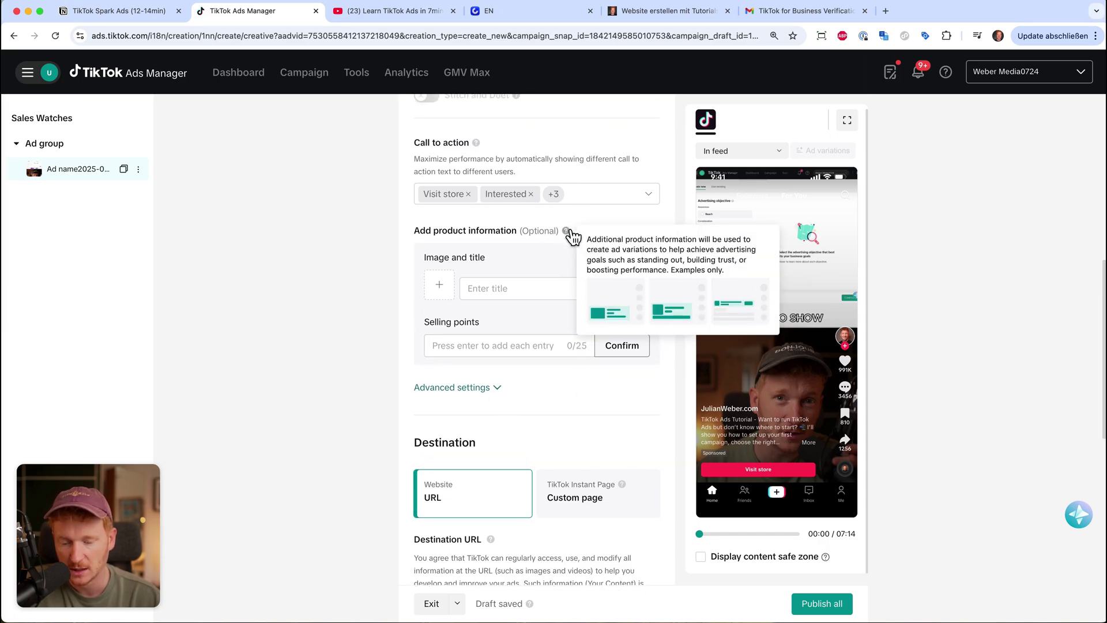
- Copy the address of the website open in another browser tab and enter it as the ad's destination URL
scroll(545, 407, "down", 5)
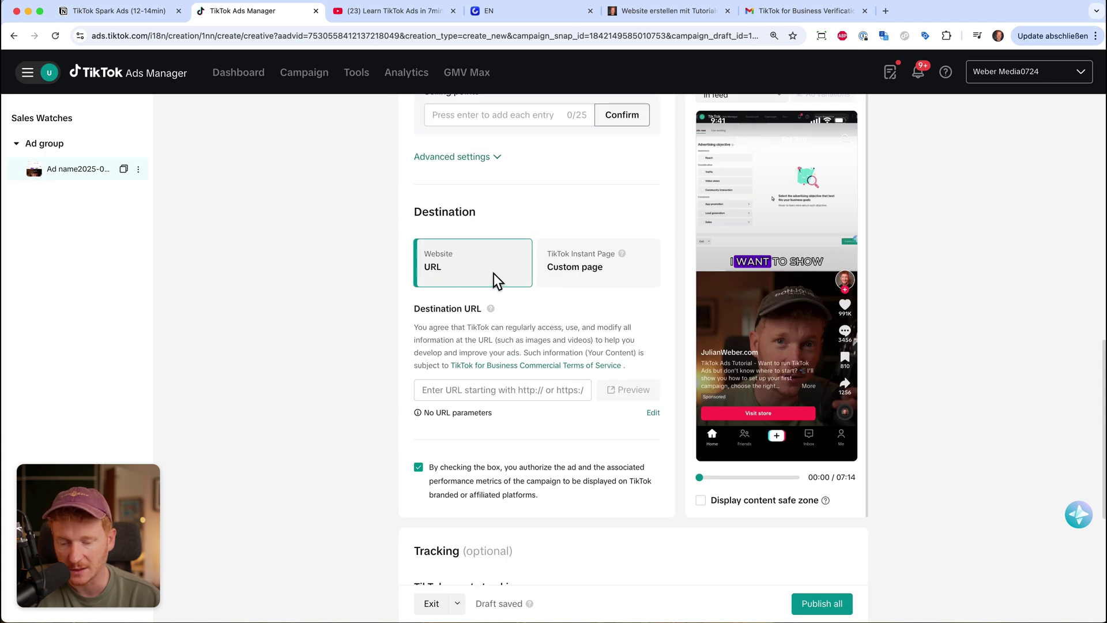
scroll(474, 364, "down", 1)
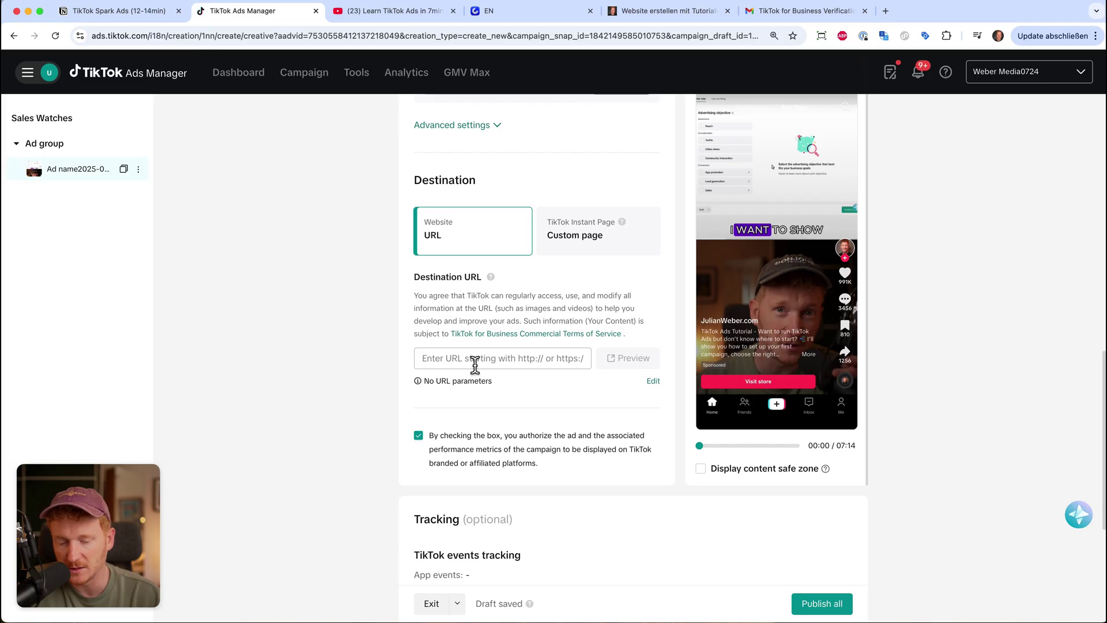
left_click(648, 12)
left_click(333, 42)
key("super+c")
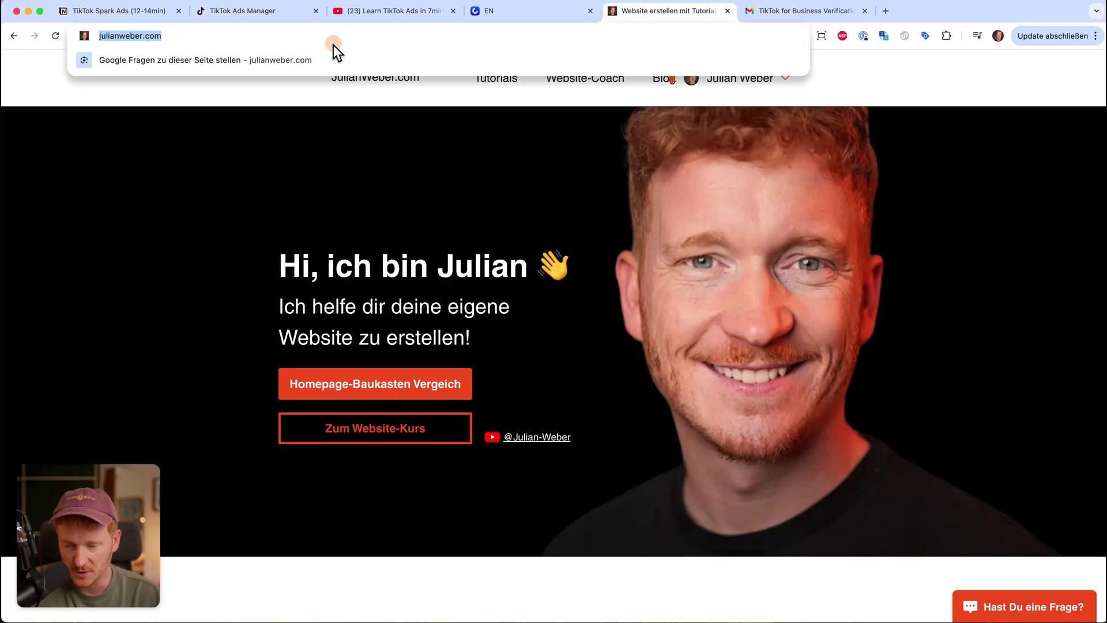
left_click(237, 13)
left_click(541, 363)
key("super+v")
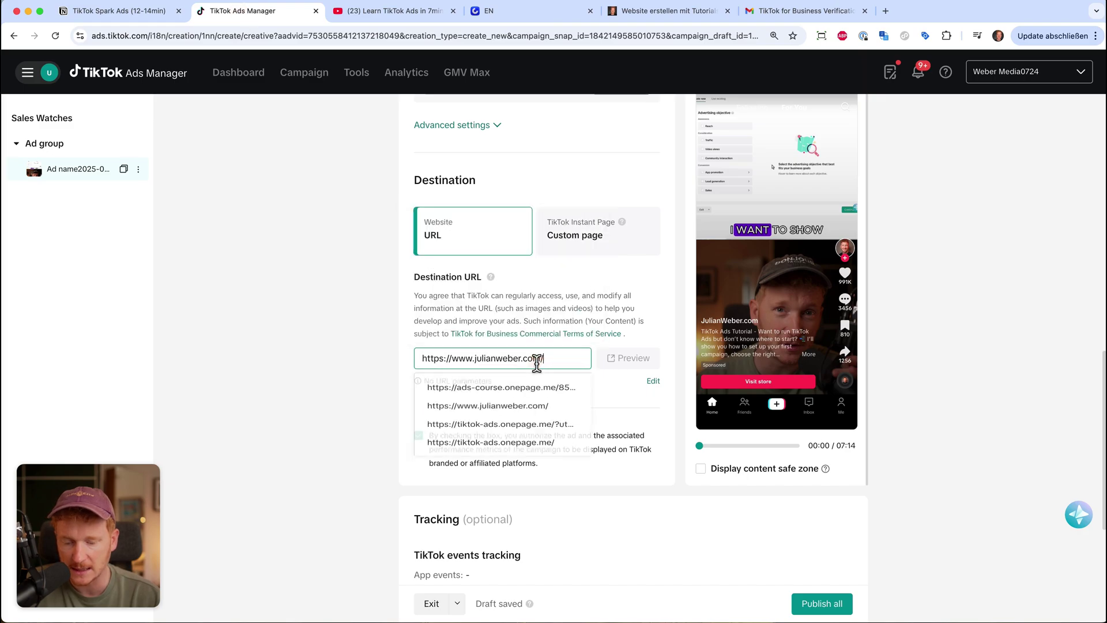
left_click(647, 336)
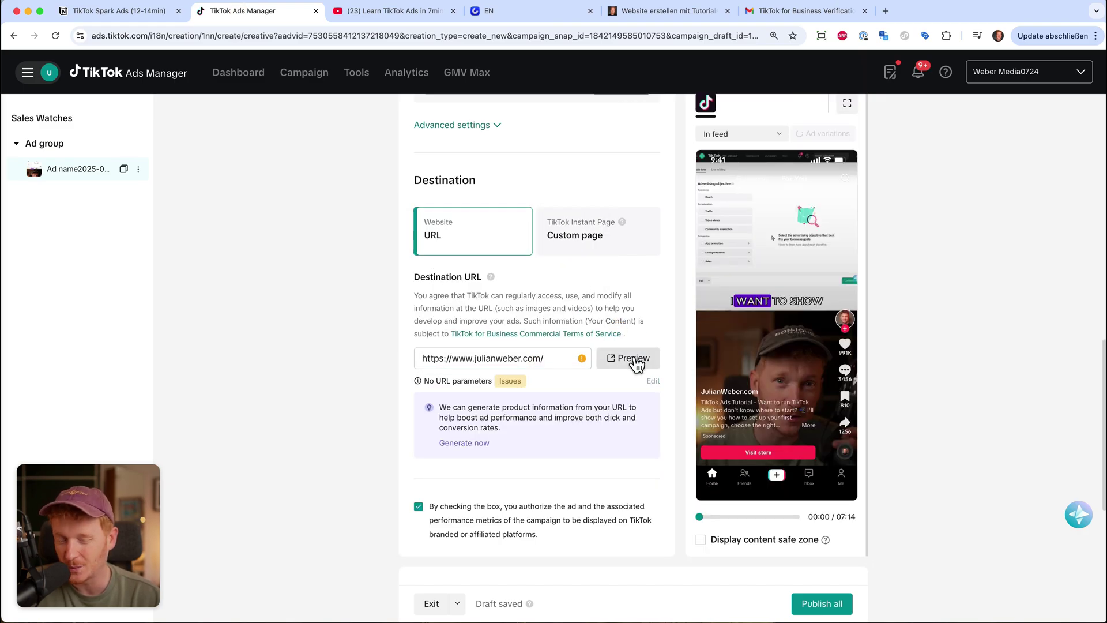
- Preview the destination website, and return to the ad to review its tracking, post, and call-to-action settings
left_click(634, 358)
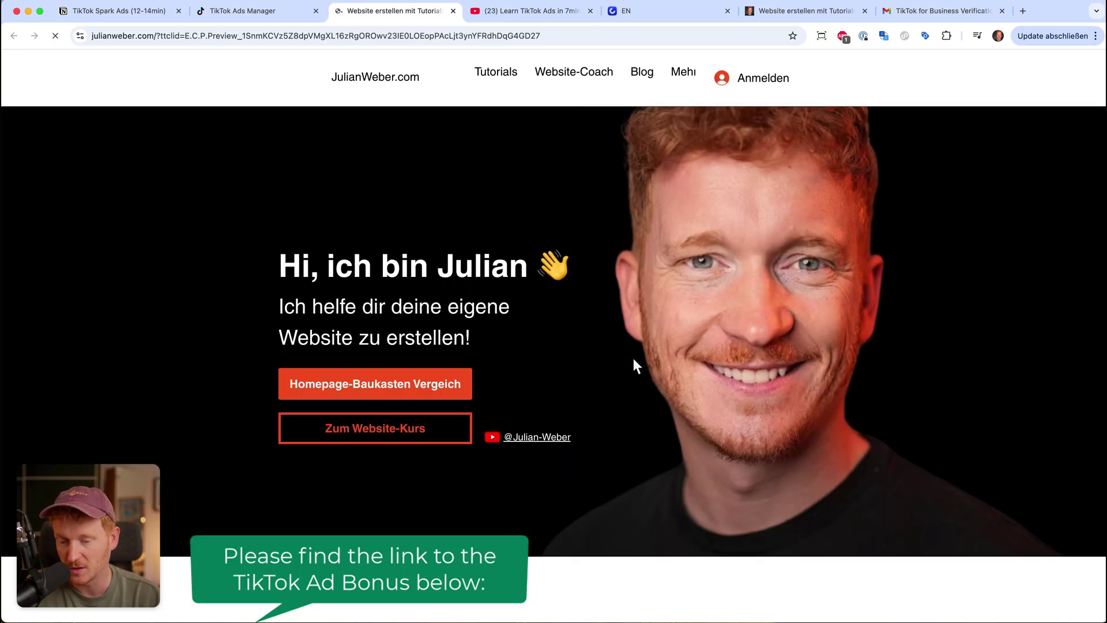
left_click(257, 11)
scroll(513, 333, "down", 5)
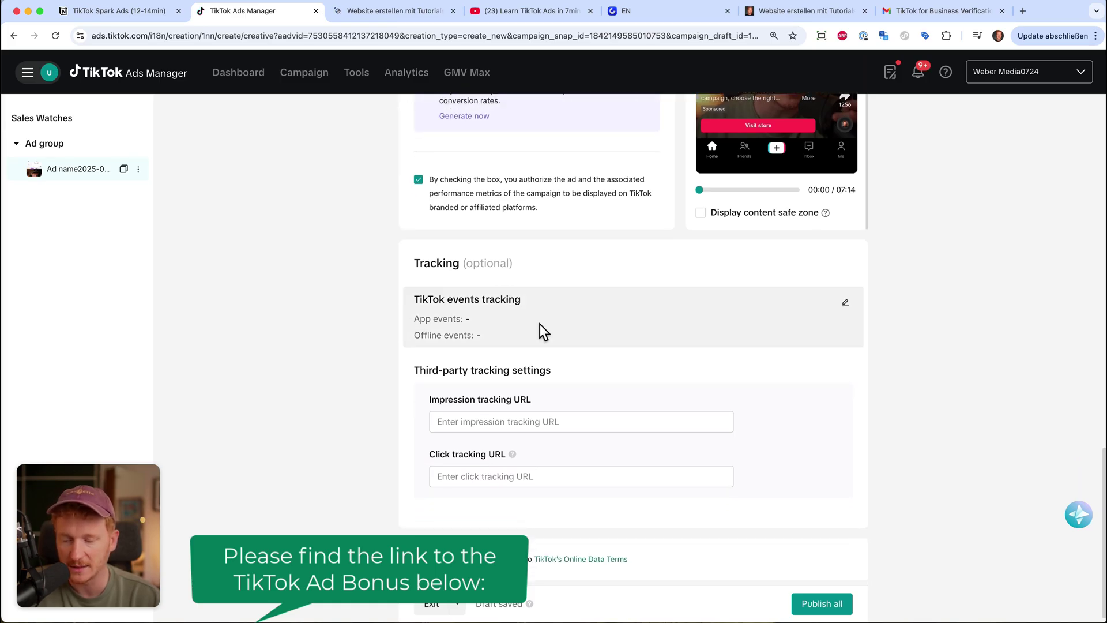
scroll(540, 325, "up", 17)
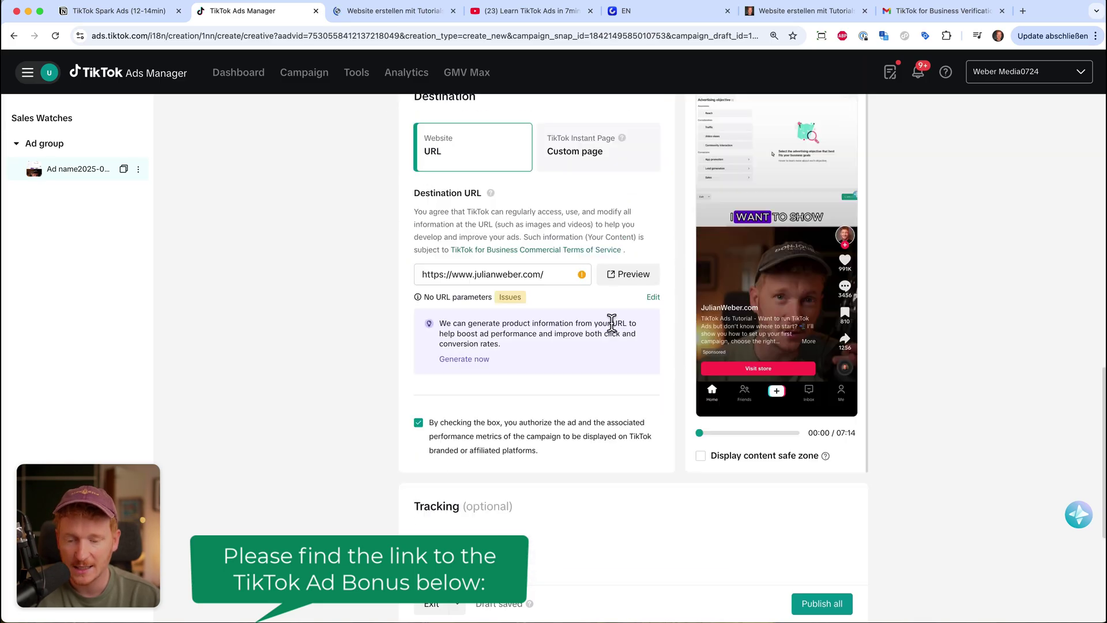
scroll(612, 324, "up", 1)
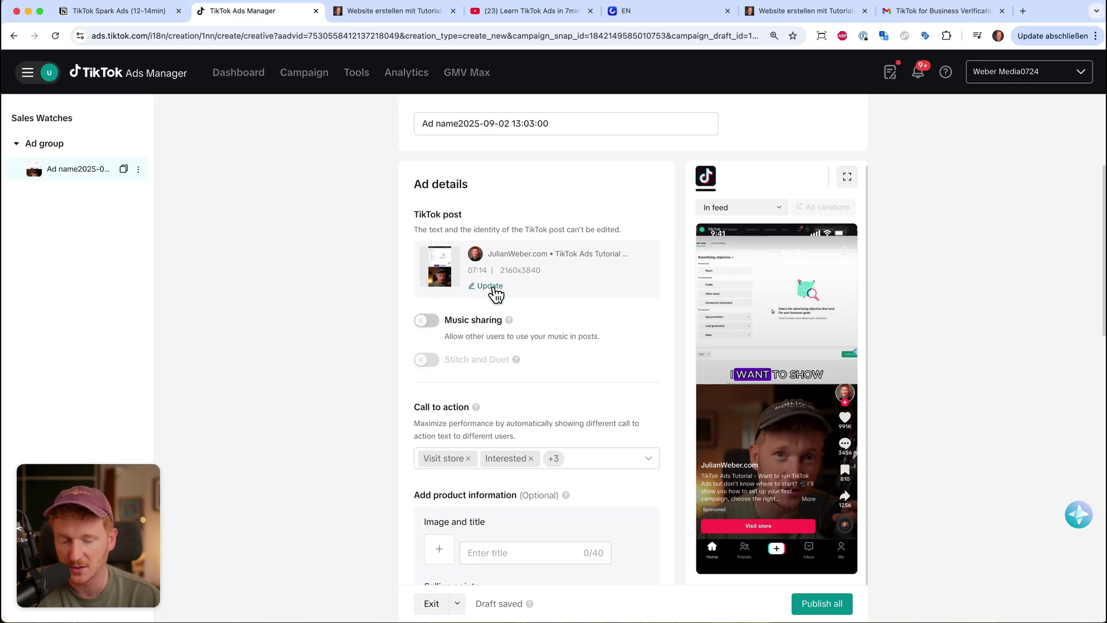
mouse_move(808, 271)
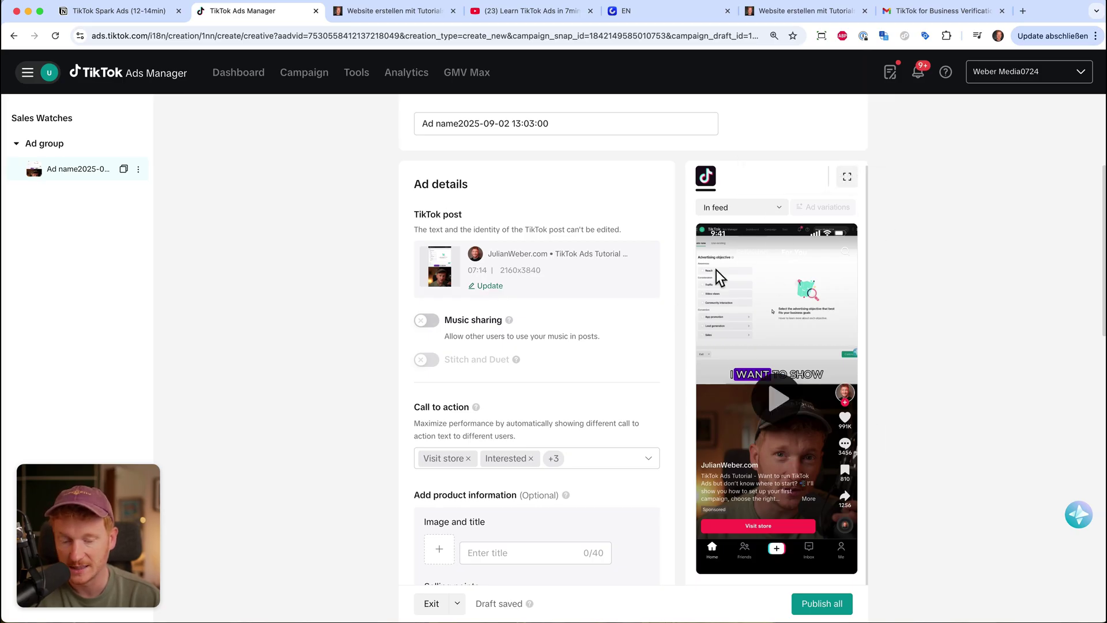
scroll(565, 312, "down", 5)
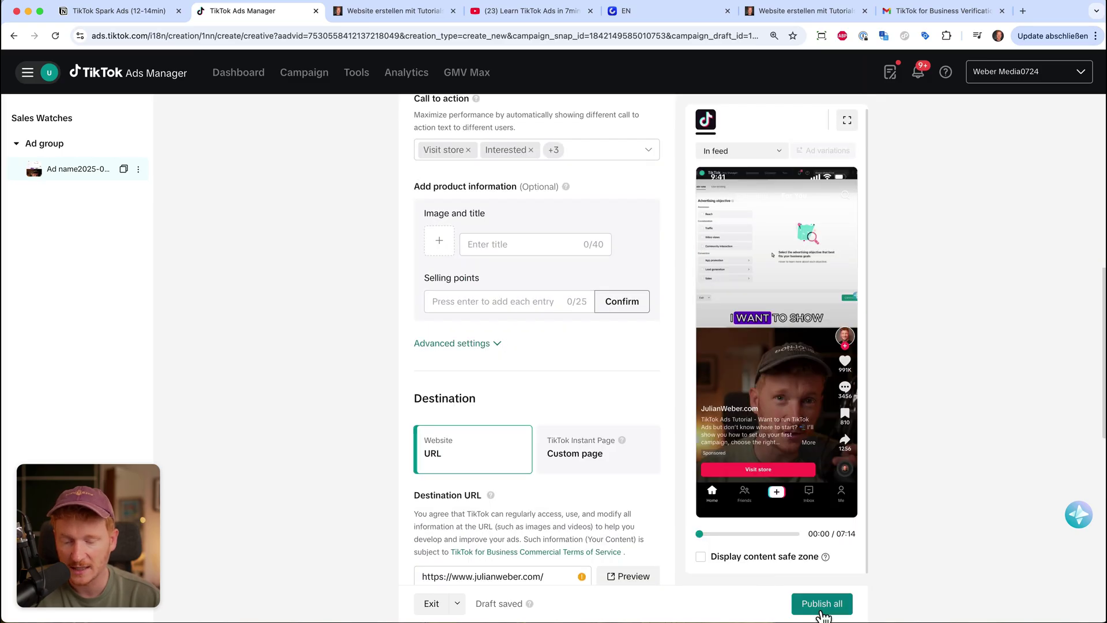
scroll(552, 219, "up", 6)
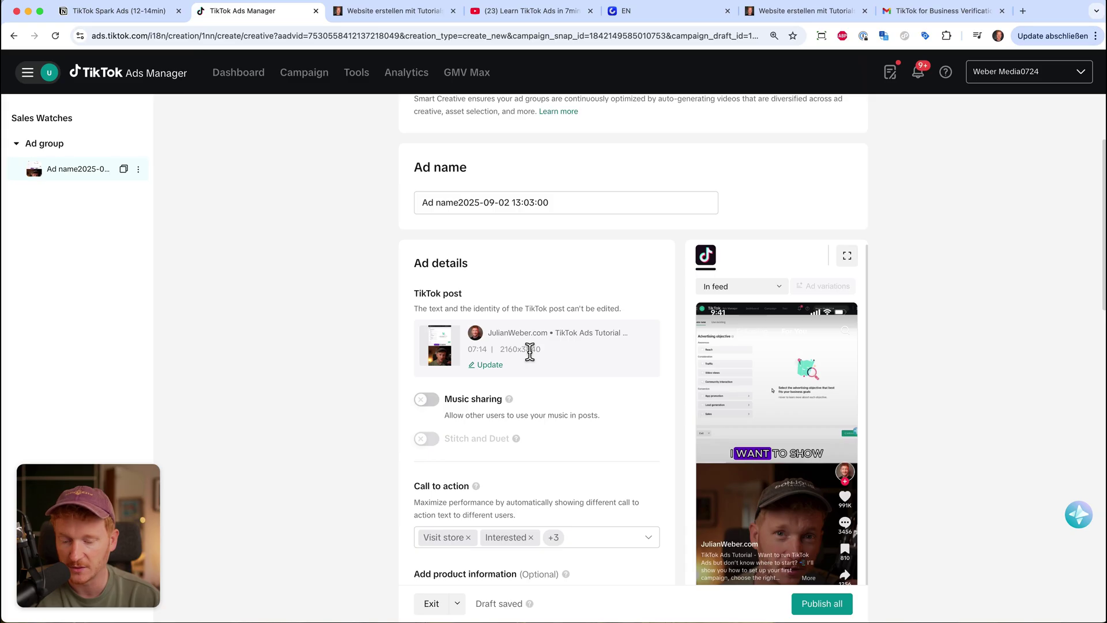
- View the post-code authorization dialog for updating the ad's TikTok post, and return to the ad without adding a post
left_click(491, 365)
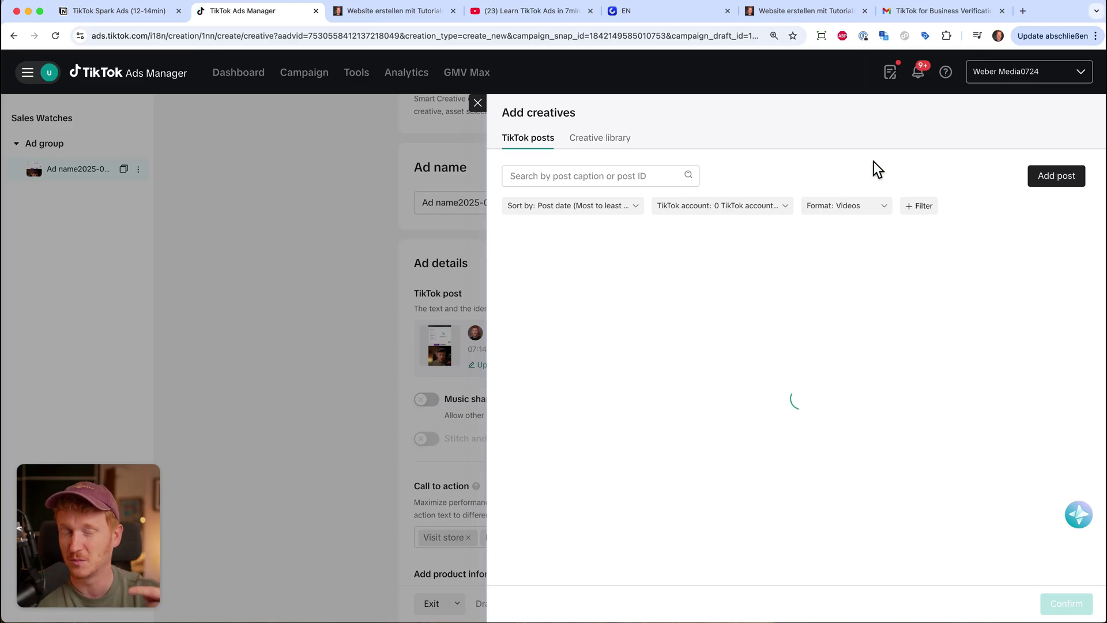
left_click(1051, 181)
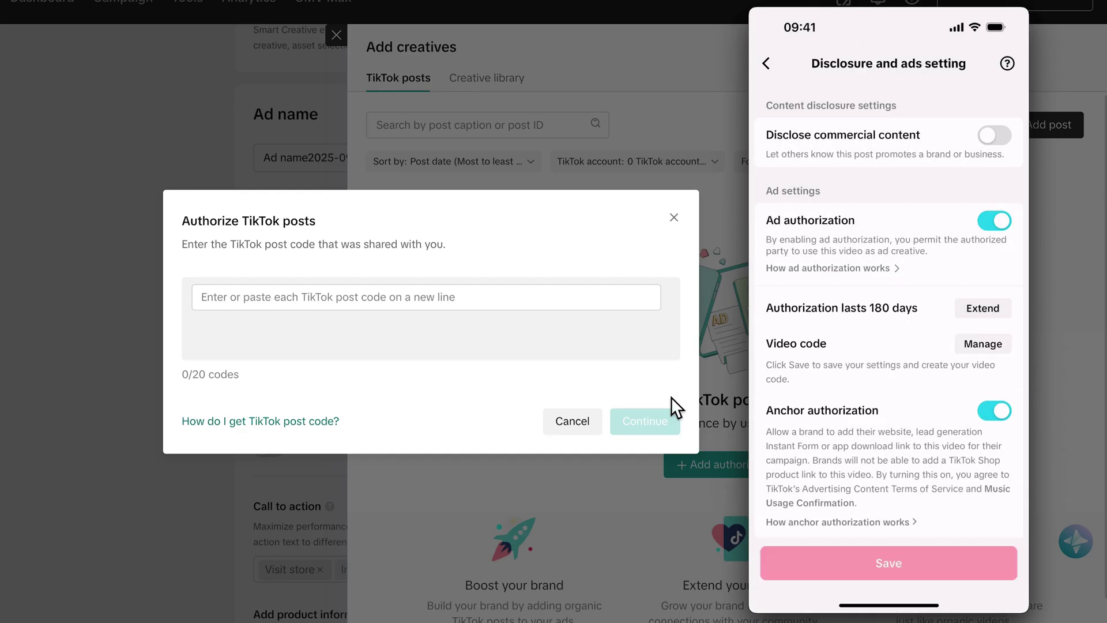
mouse_move(921, 388)
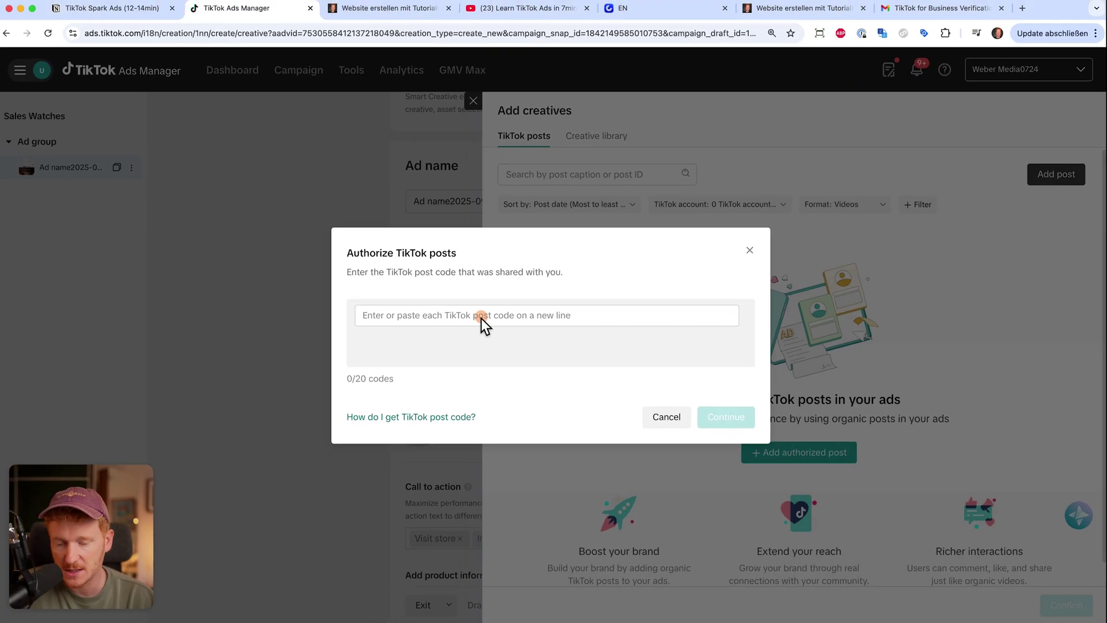
left_click(346, 298)
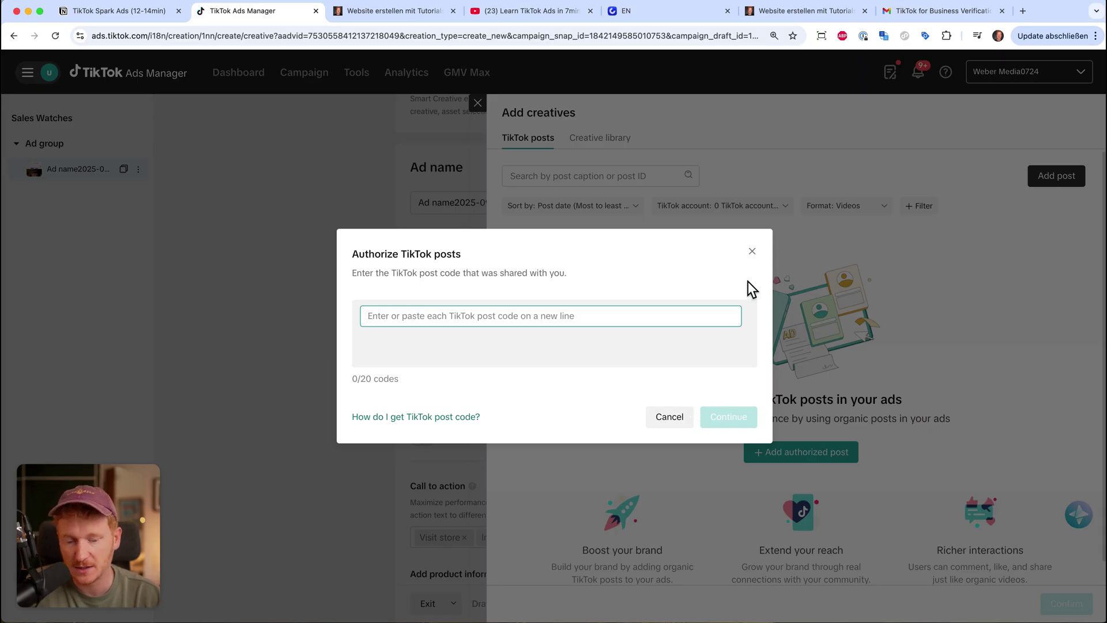
left_click(751, 252)
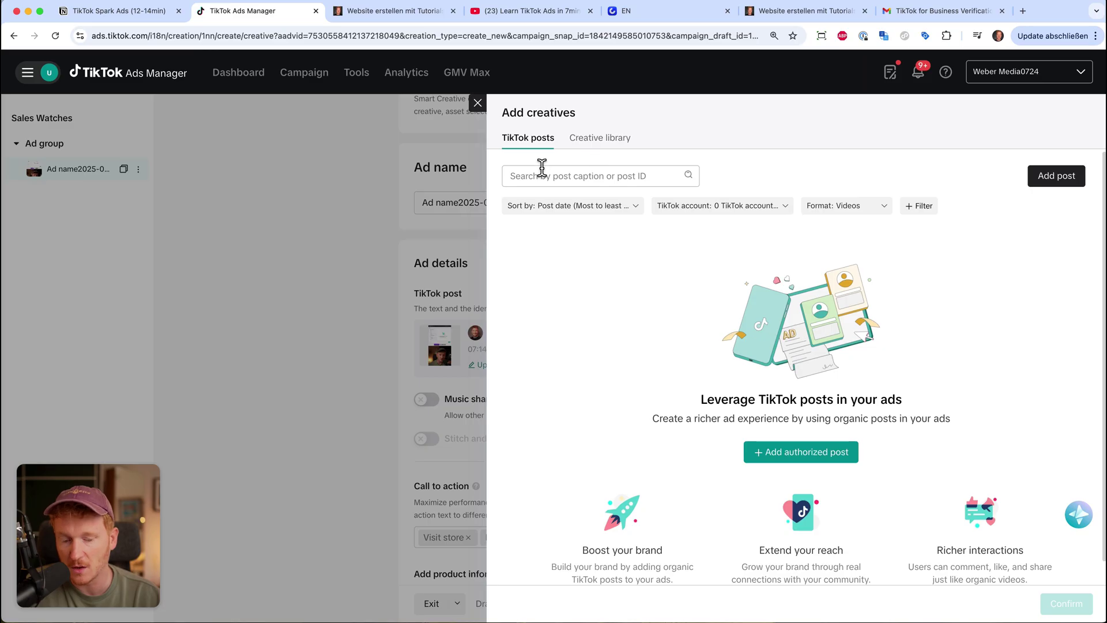
left_click(477, 103)
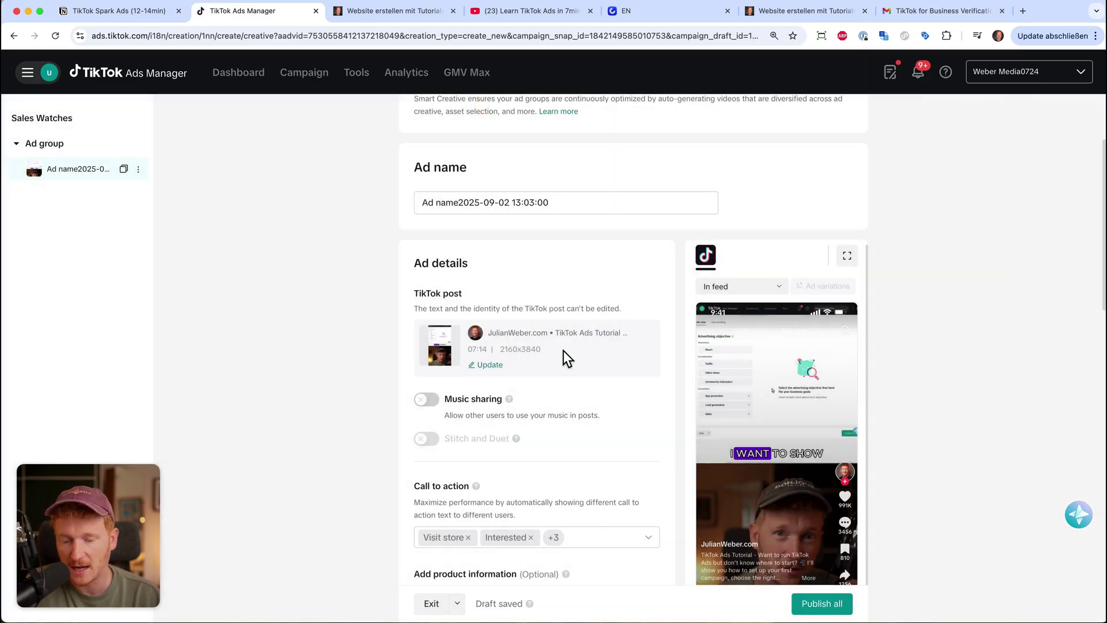
- Switch to the phone recording to view the post's disclosure and ads settings, and minimize that window to return to the ad
scroll(607, 439, "down", 1)
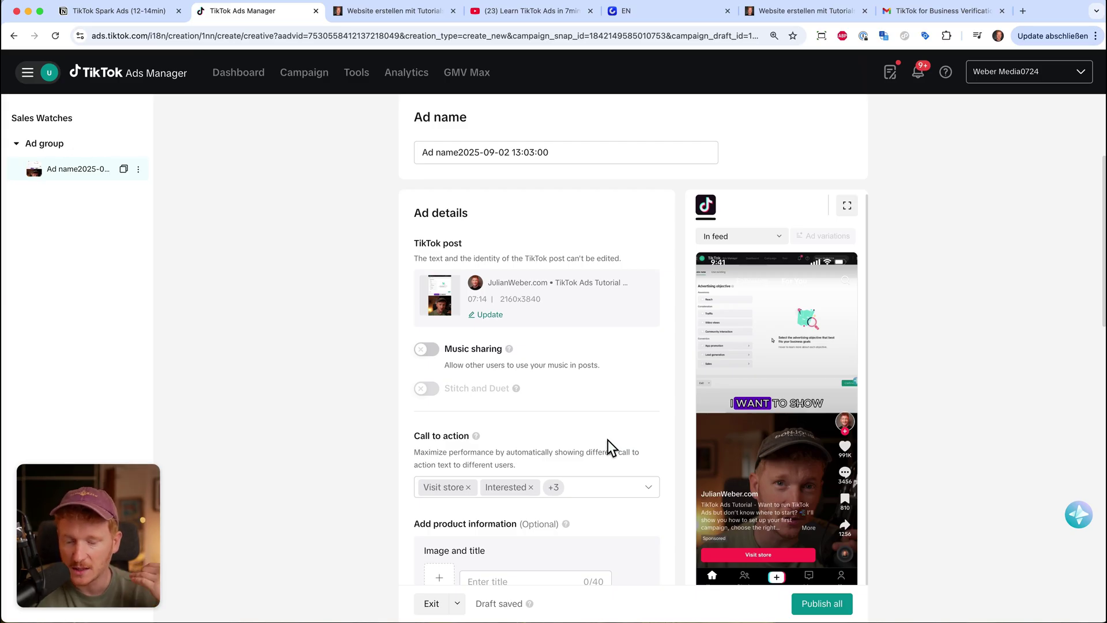
key("super+Tab")
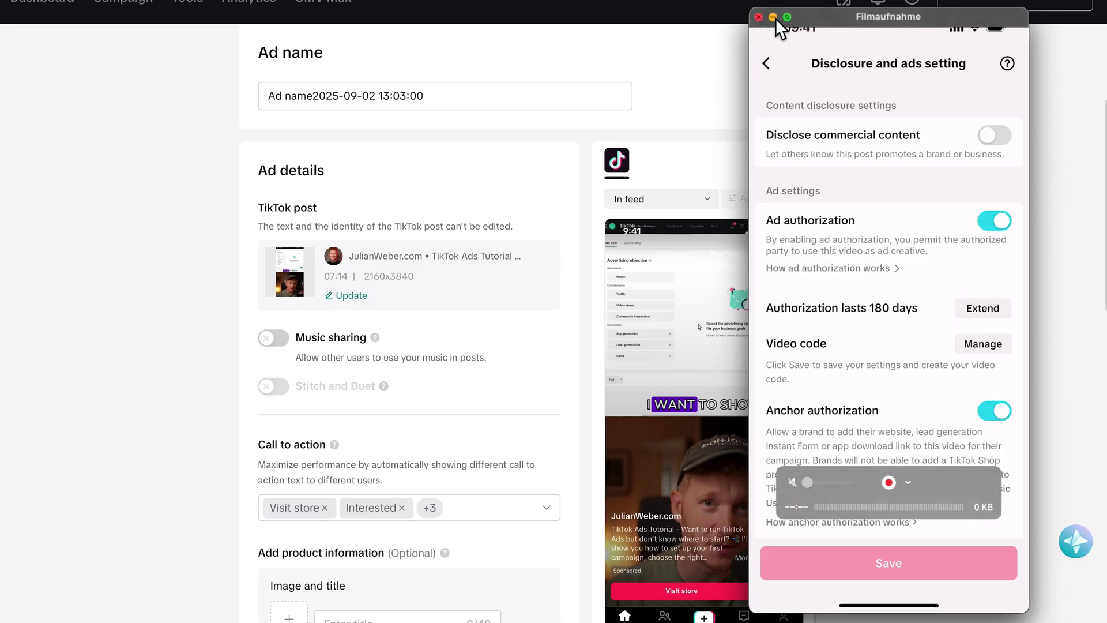
left_click(774, 18)
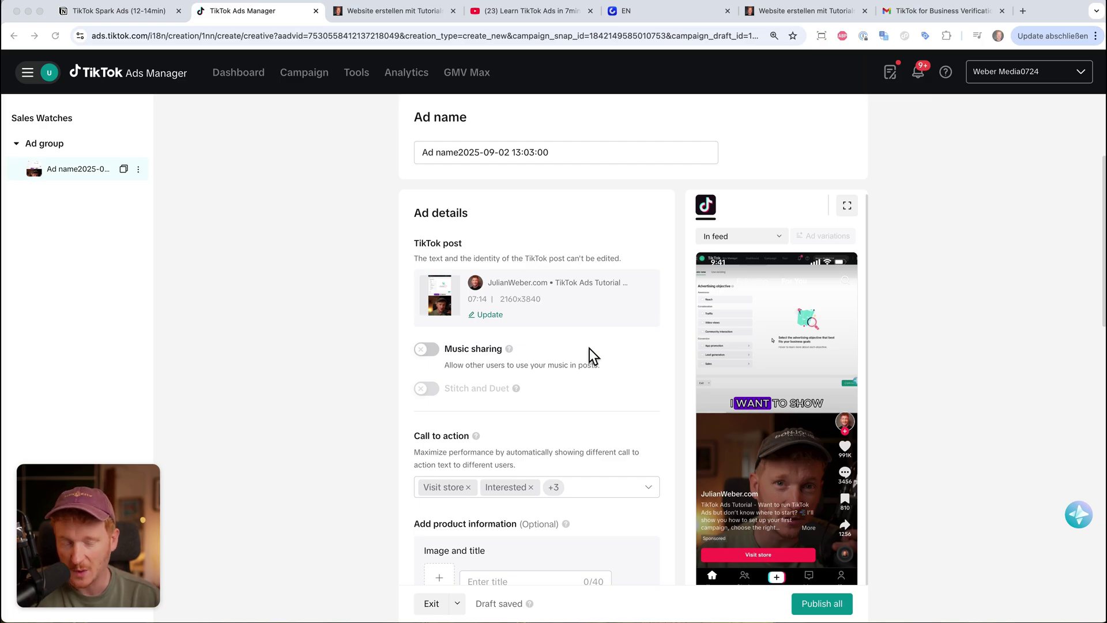
- Review the ad's product information, destination URL, and tracking settings
scroll(589, 348, "down", 10)
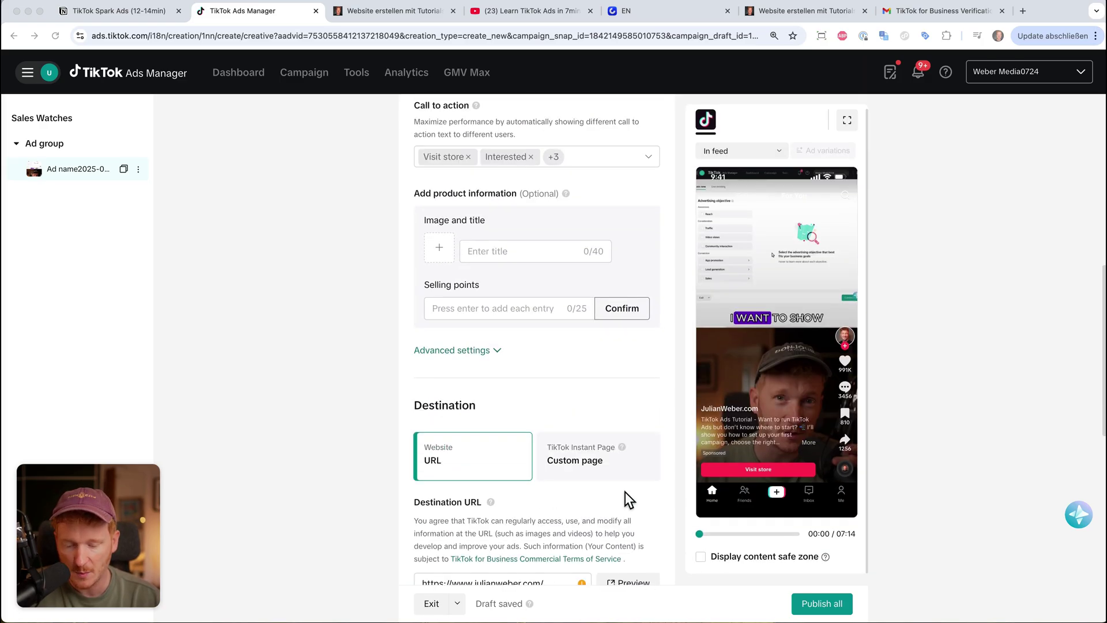
scroll(629, 461, "down", 1)
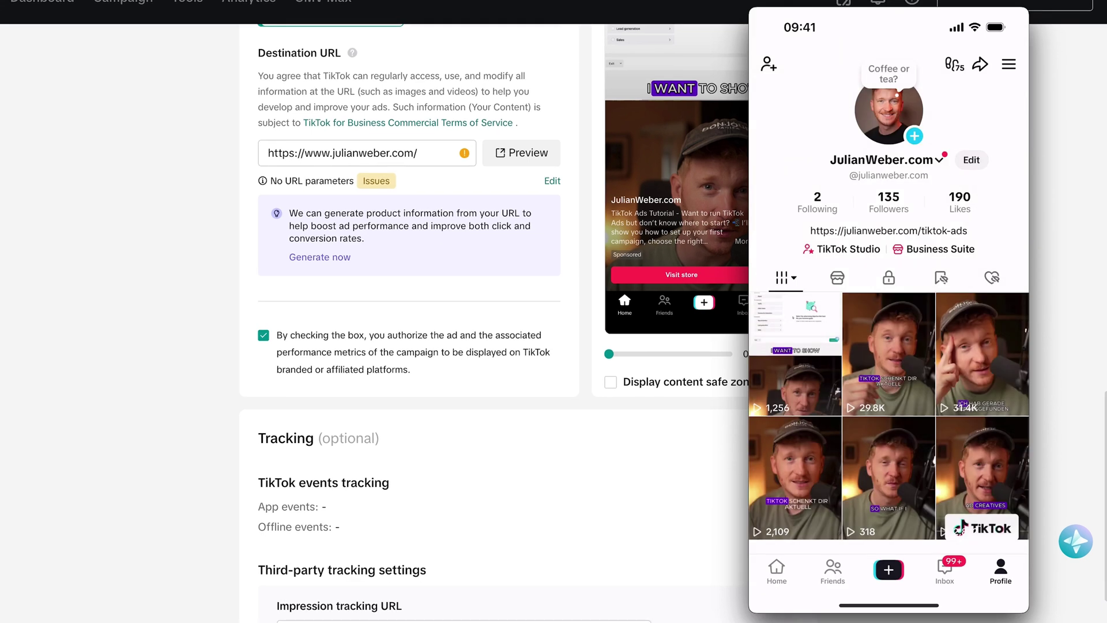
mouse_move(764, 387)
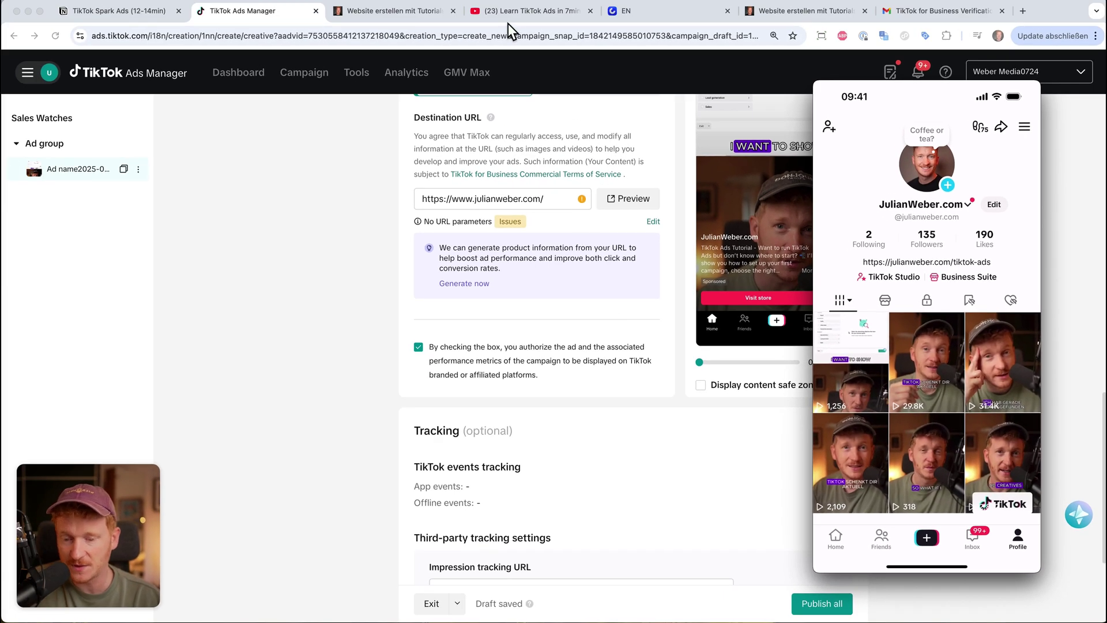
- View the TikTok Ads tutorial video's description with the bonus link and the free course sign-up page, and return to the video
left_click(512, 16)
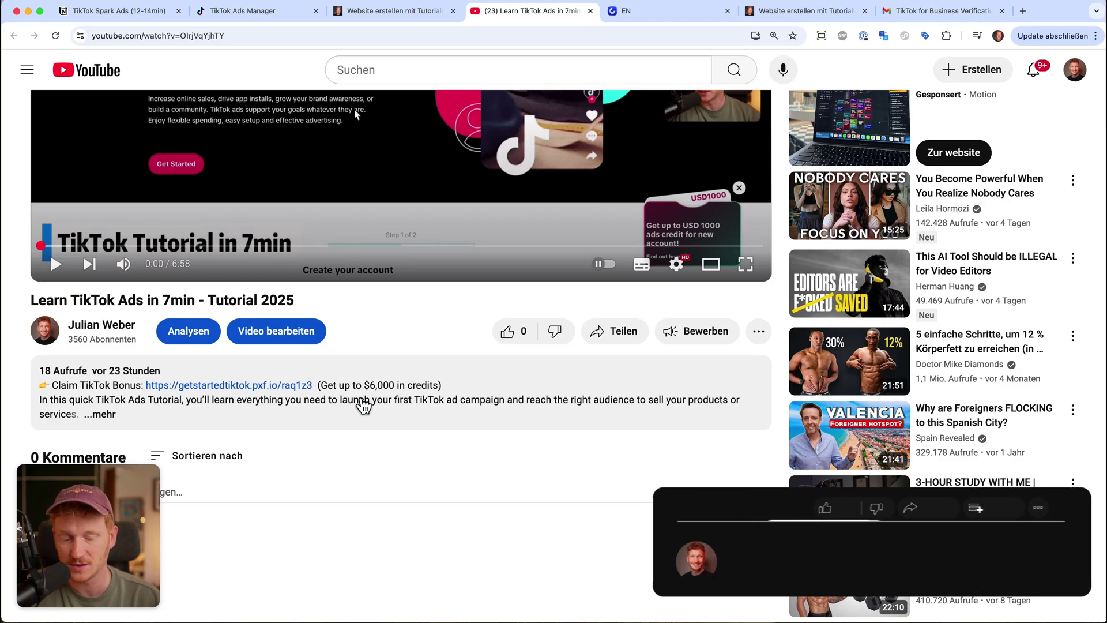
left_click(650, 20)
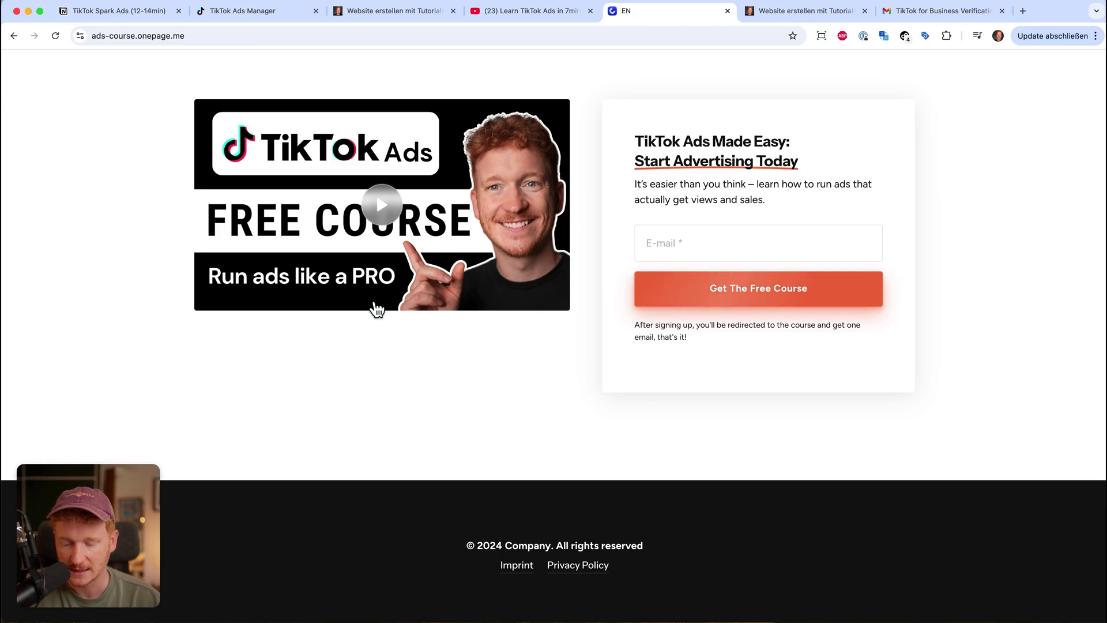
left_click(499, 12)
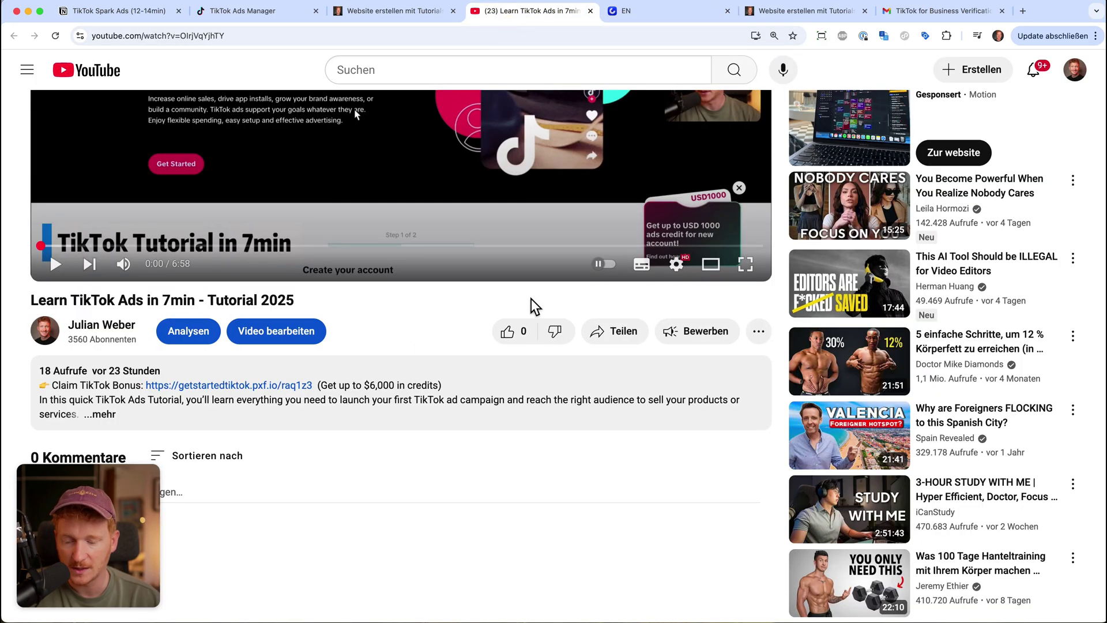